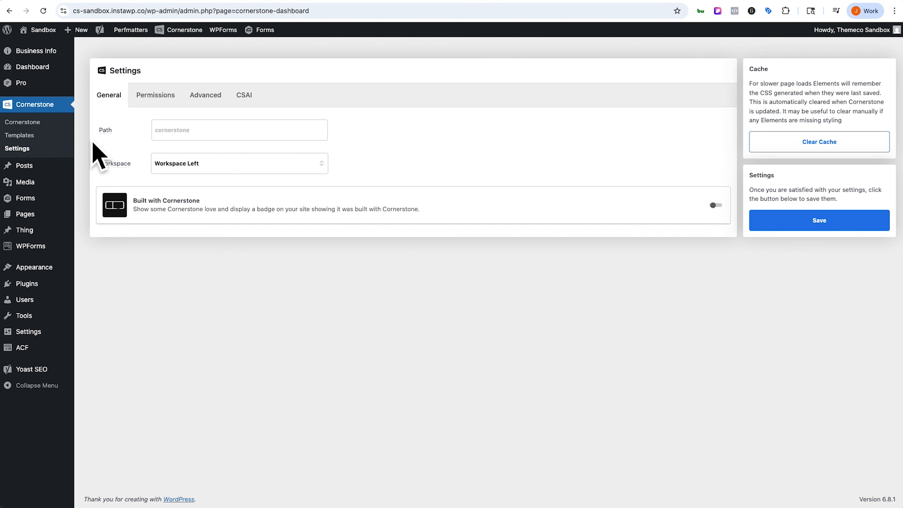
Review the Cornerstone settings, covering the general options, the Editor role's permissions, the Advanced options and the CSAI providers
left_click(186, 133)
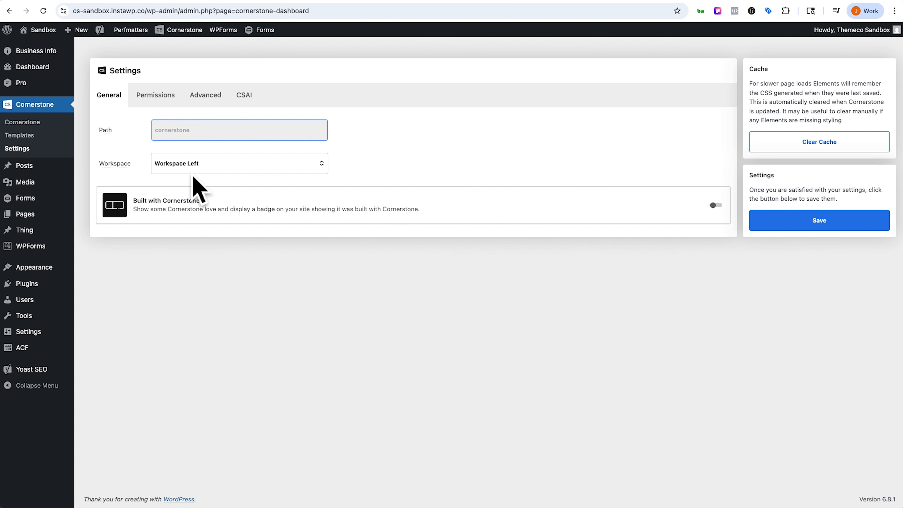
left_click(716, 206)
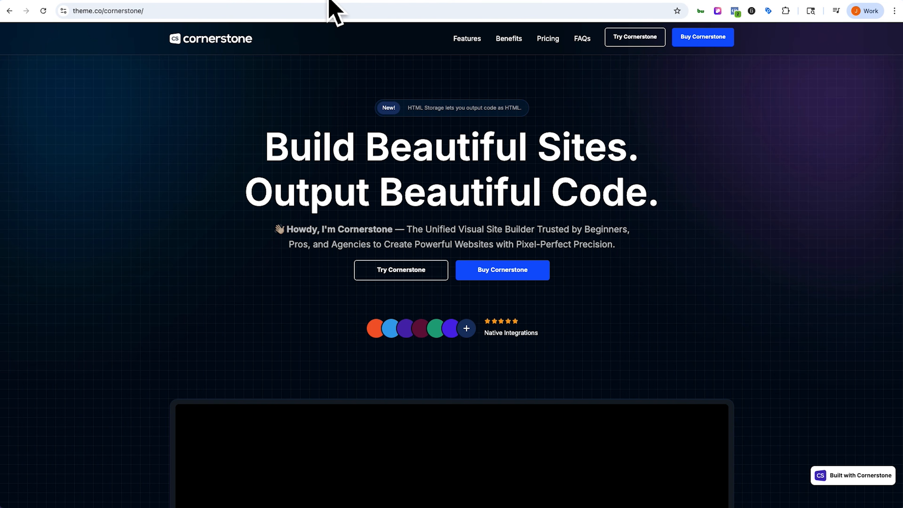
scroll(864, 490, "up", 5)
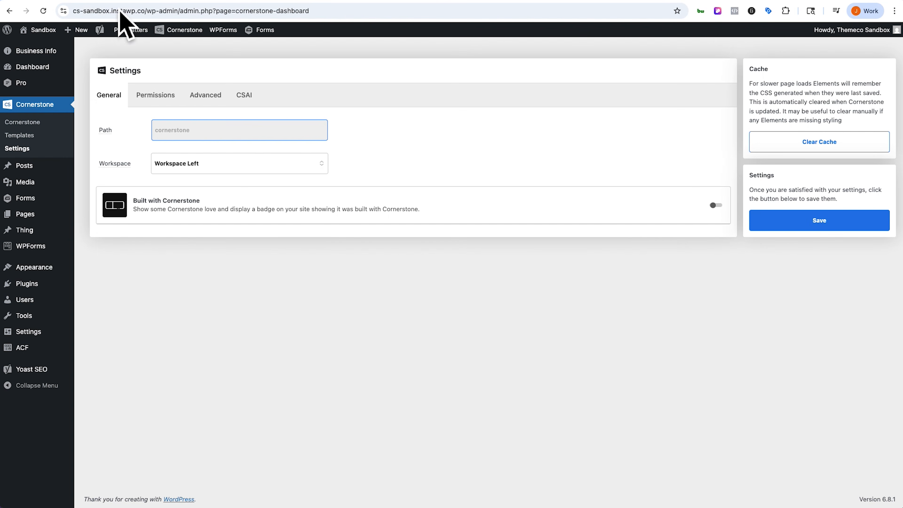
left_click(157, 96)
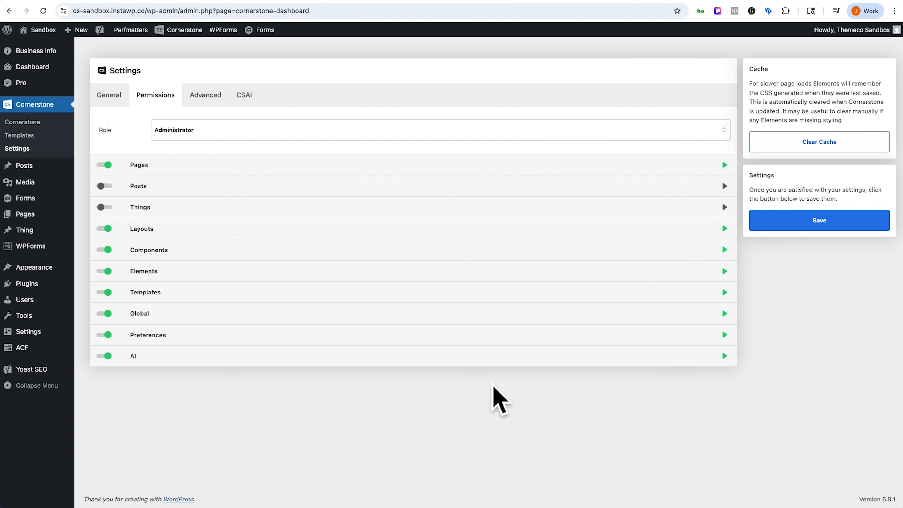
left_click(200, 142)
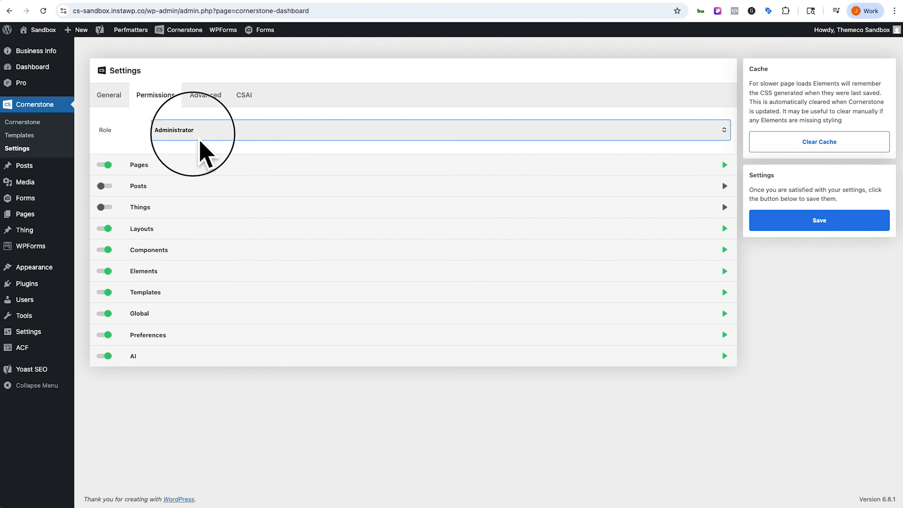
left_click(199, 143)
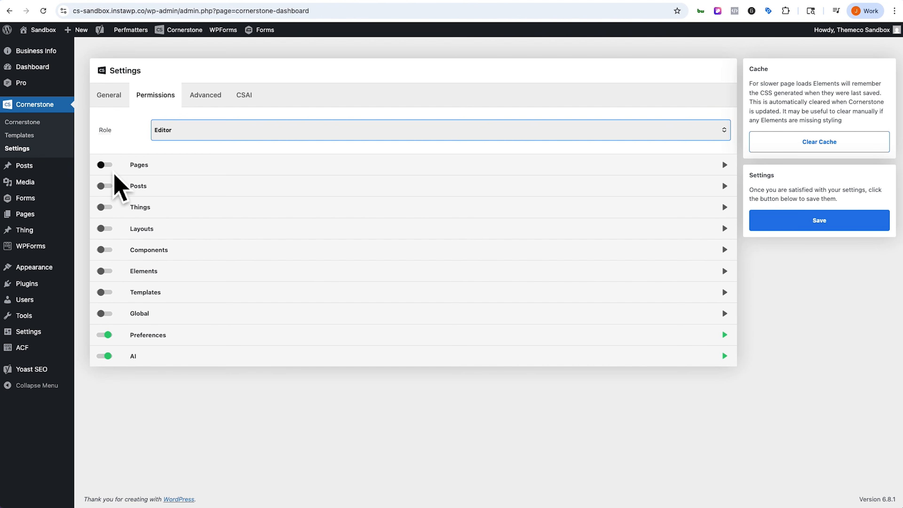
left_click(212, 101)
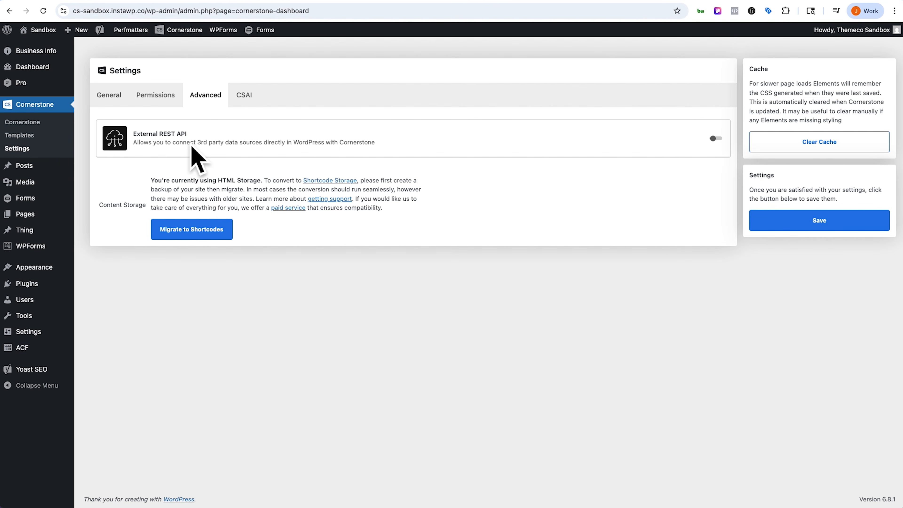
left_click(245, 95)
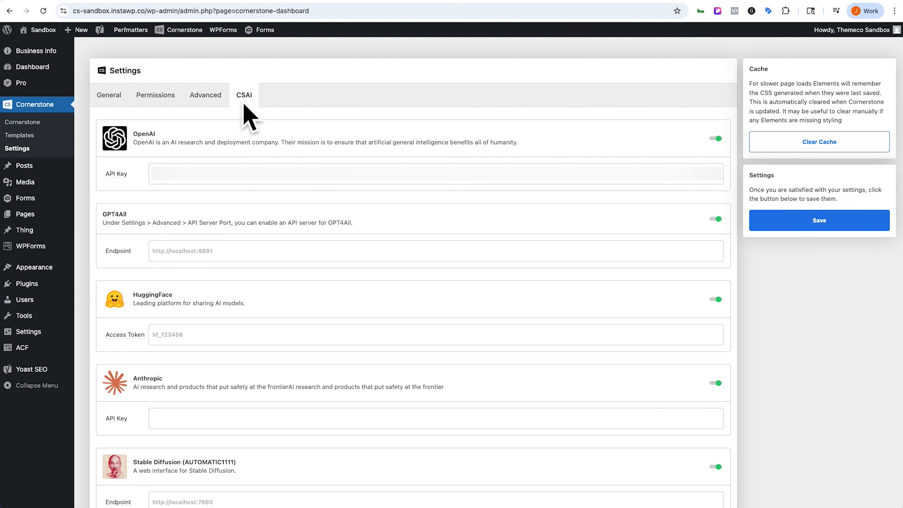
left_click(108, 95)
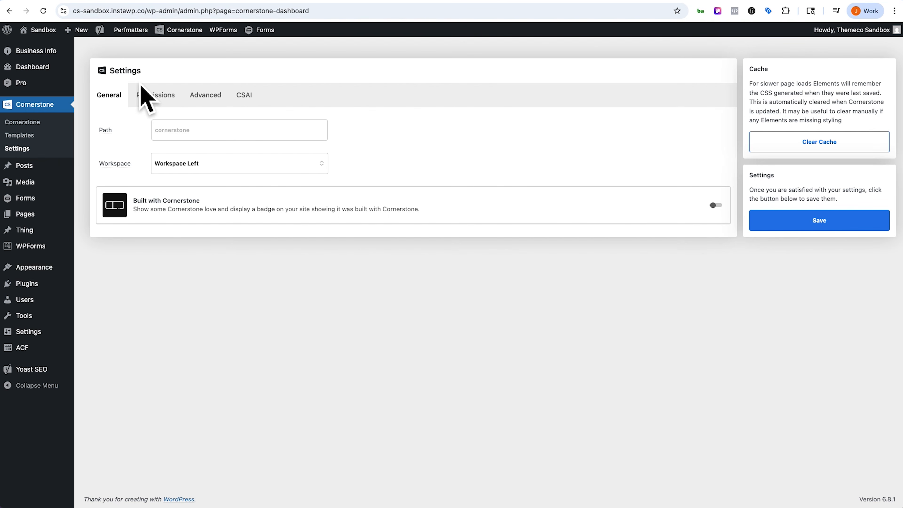
Open the Home page in the Cornerstone builder and insert the Homepage Template from the template library
left_click(183, 30)
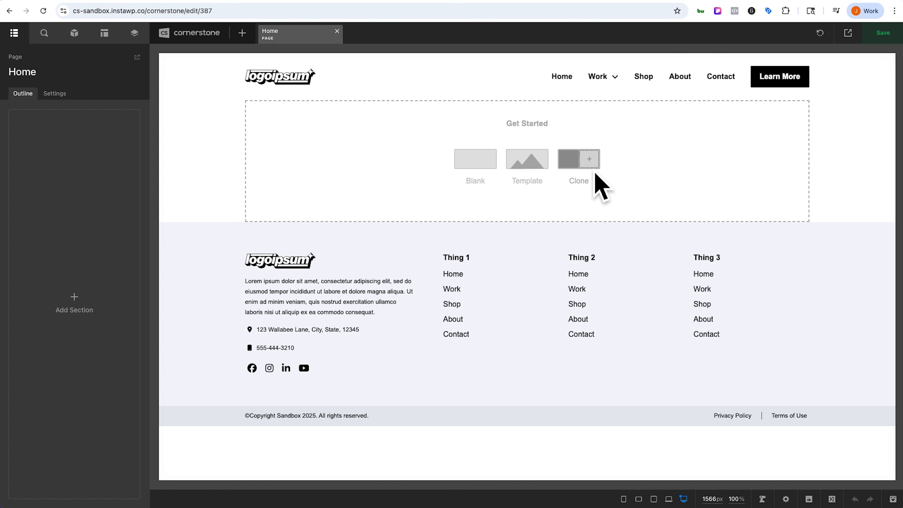
left_click(528, 165)
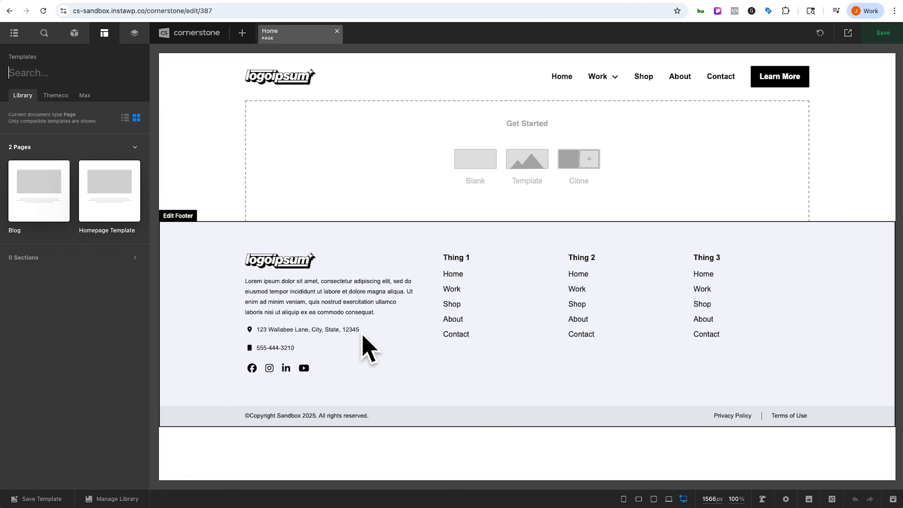
left_click(111, 193)
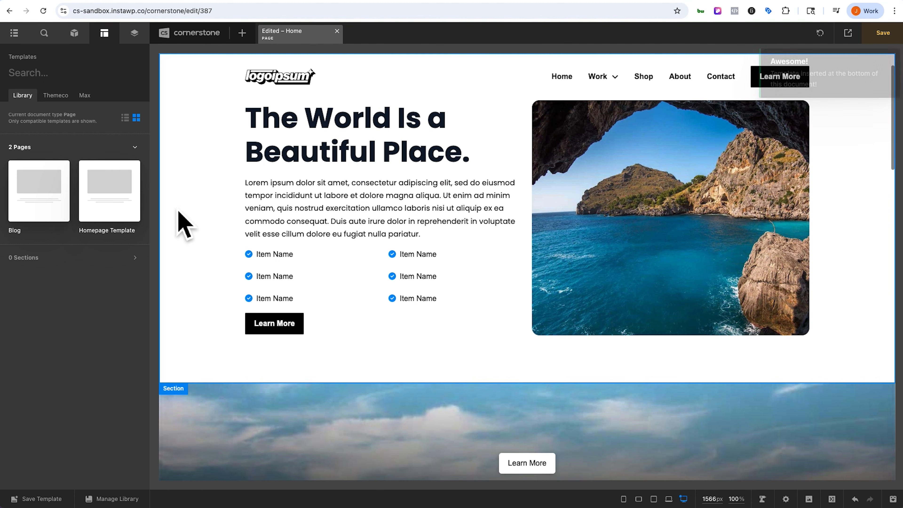
scroll(457, 214, "down", 18)
scroll(451, 218, "up", 20)
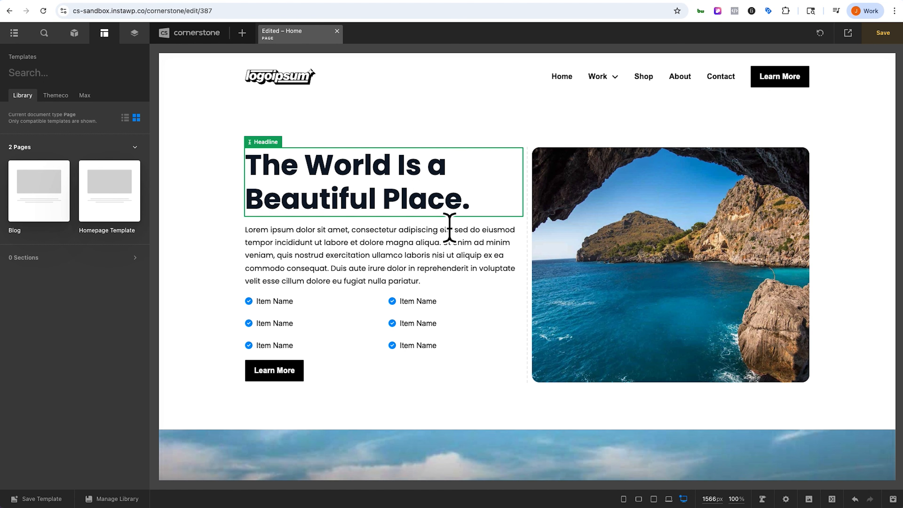
Expand Section 1 down to Column 1's elements in the page outline and select the headline
left_click(191, 214)
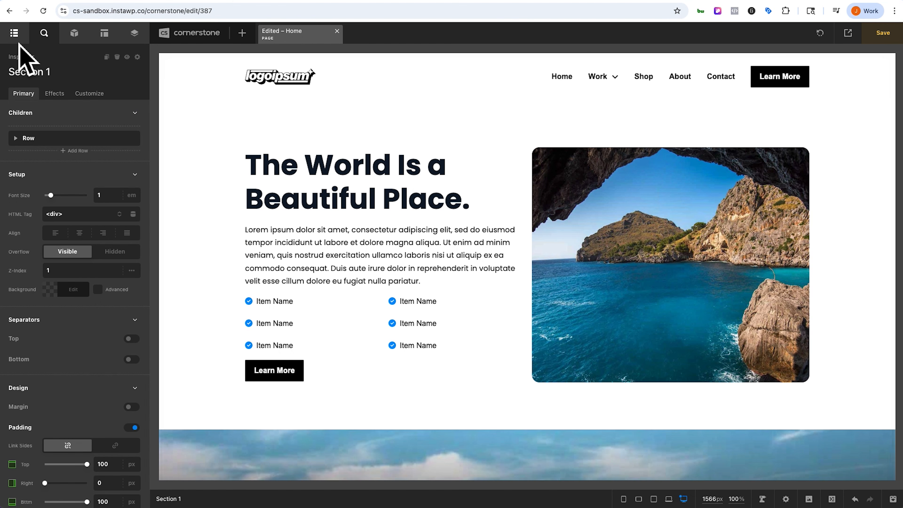
left_click(14, 34)
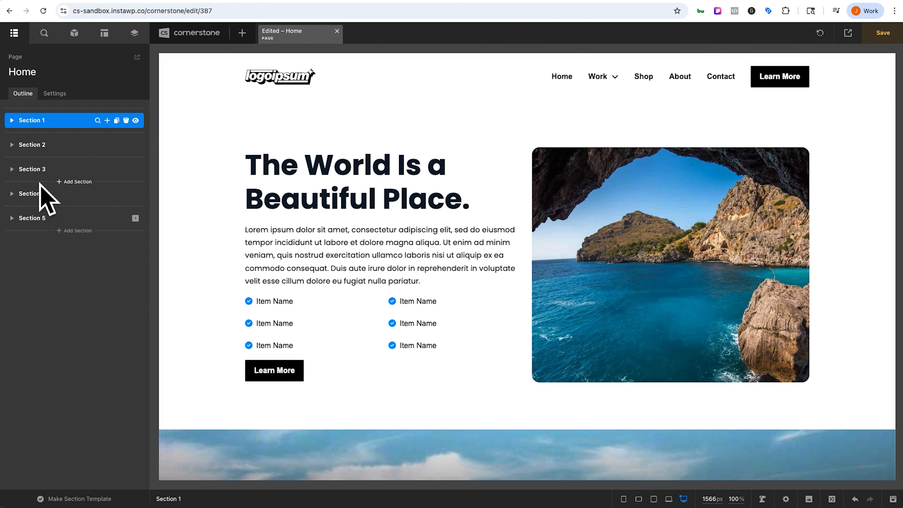
left_click(12, 120)
left_click(16, 136)
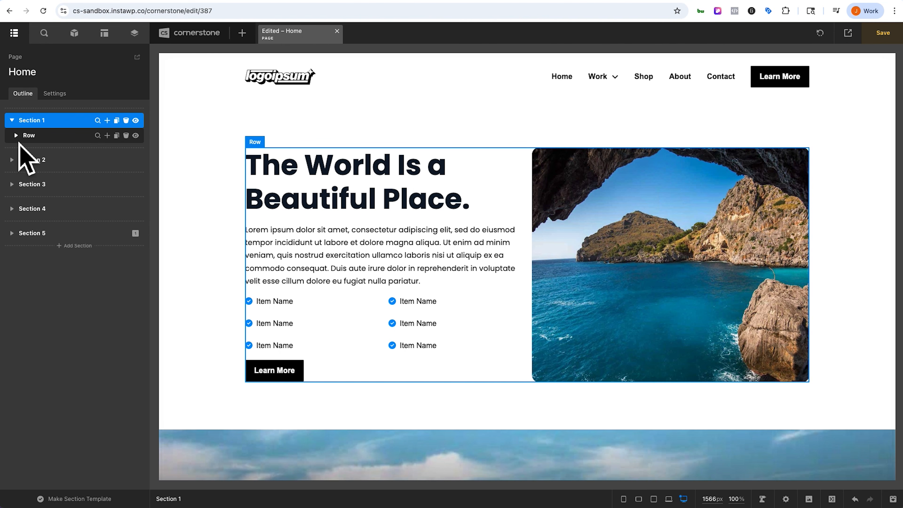
left_click(20, 150)
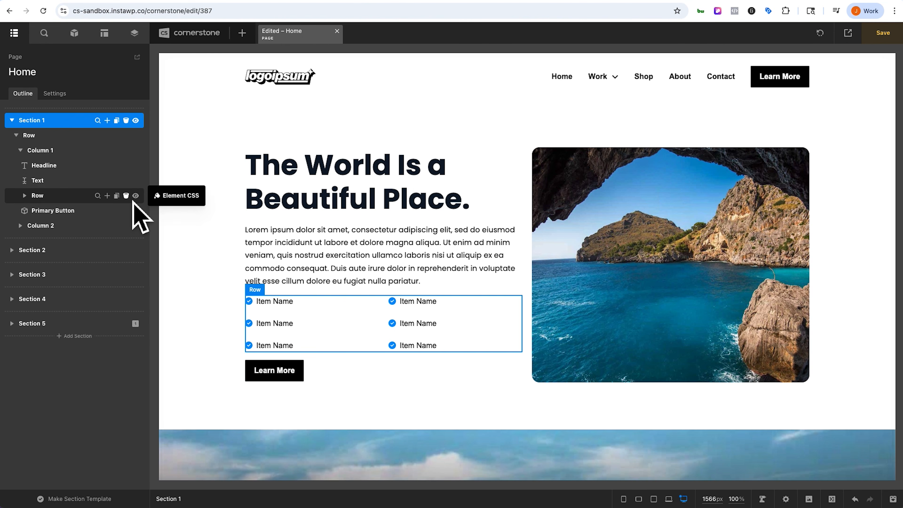
left_click(329, 187)
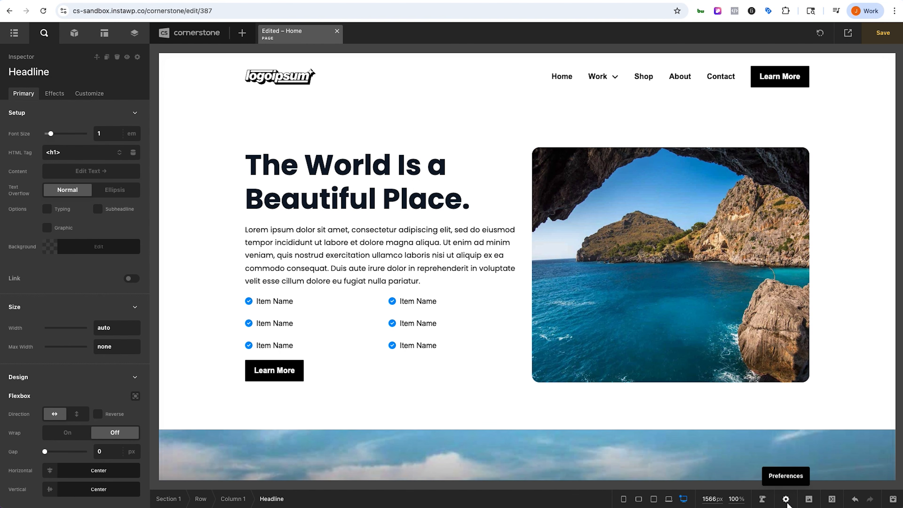
Set the Outline preference to Split and close the preferences
left_click(786, 499)
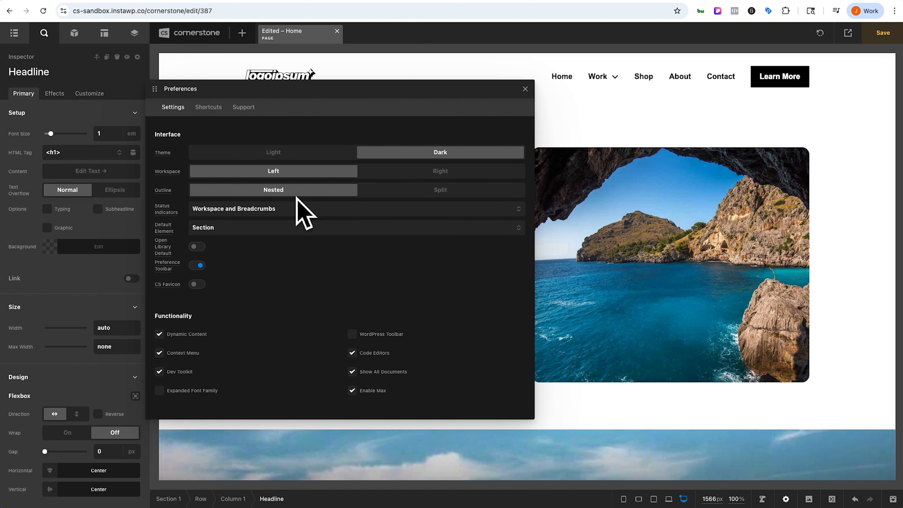
left_click(405, 206)
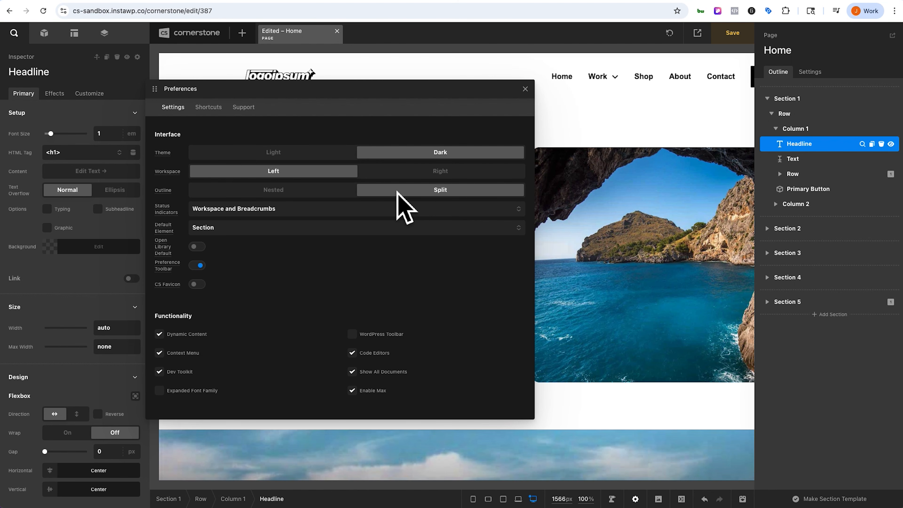
left_click(525, 88)
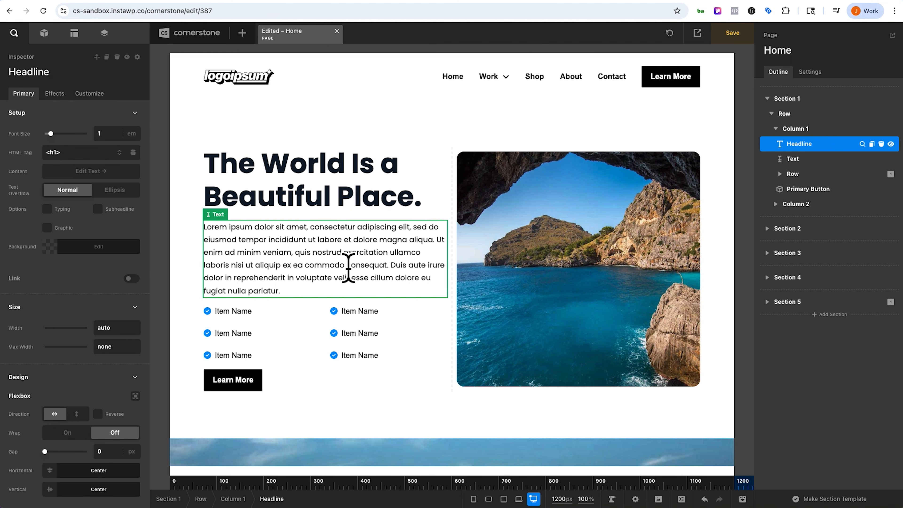
Examine the layout settings of the checklist row and select its first Item Name text
left_click(332, 314)
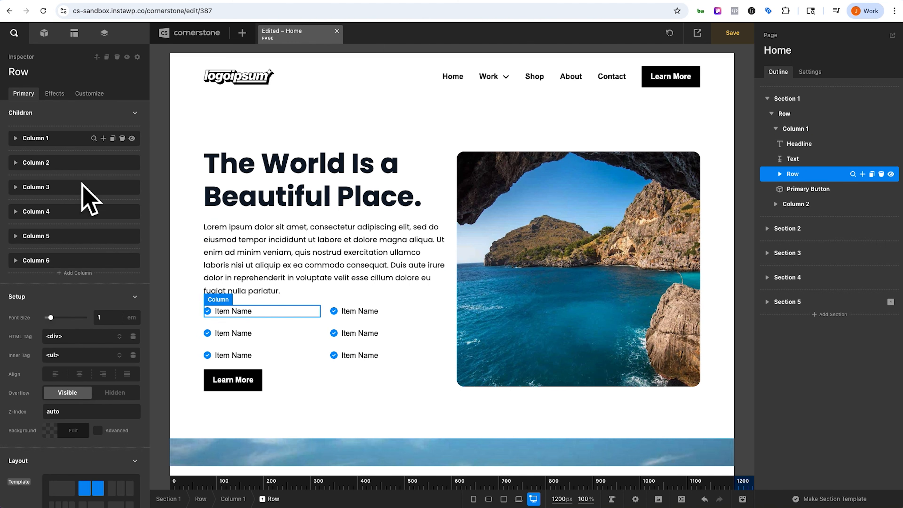
scroll(60, 320, "down", 3)
scroll(60, 320, "down", 5)
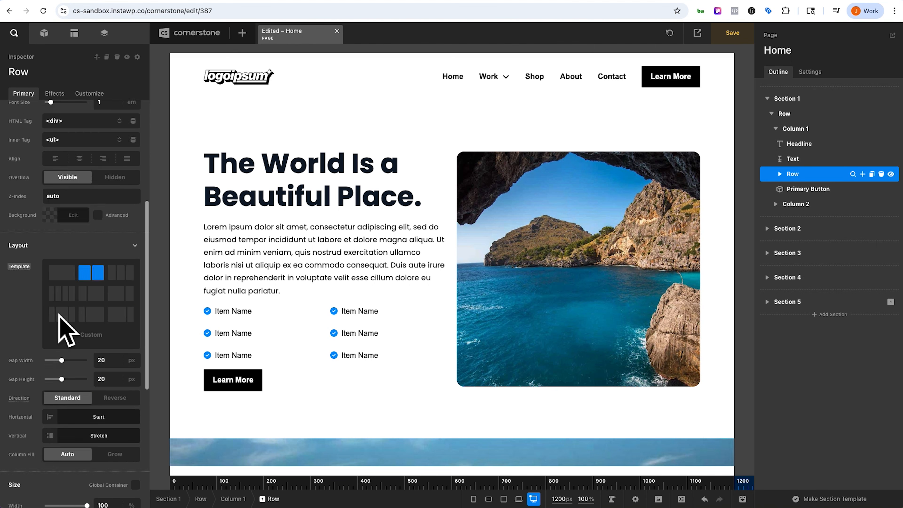
left_click(232, 315)
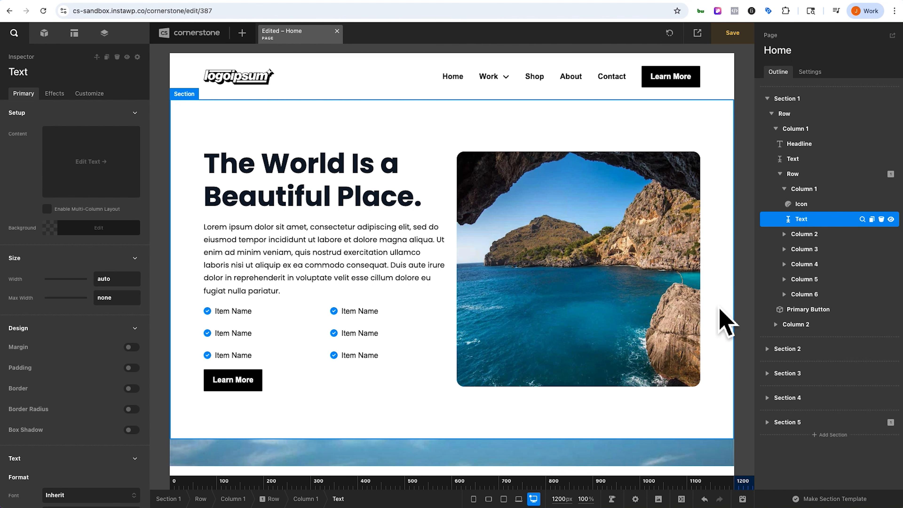
Change the global palette color Primary 1b from solid to a gradient
left_click(113, 41)
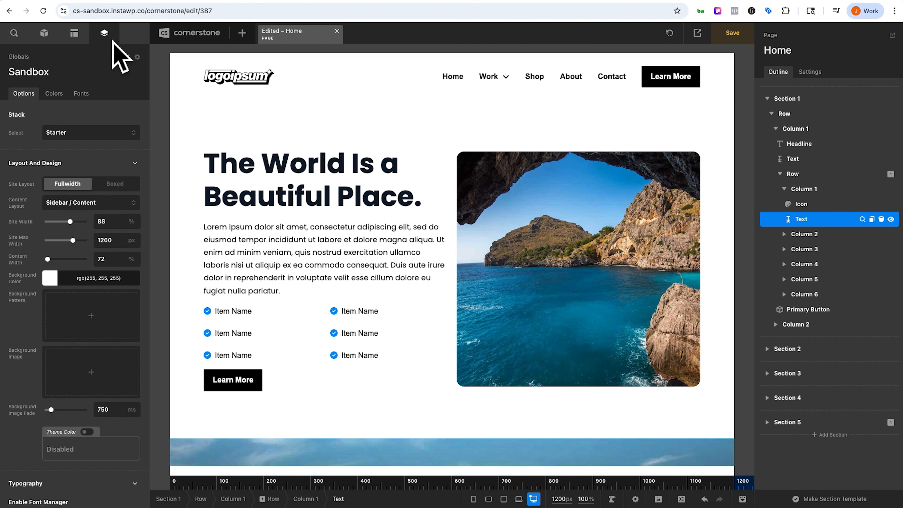
left_click(54, 94)
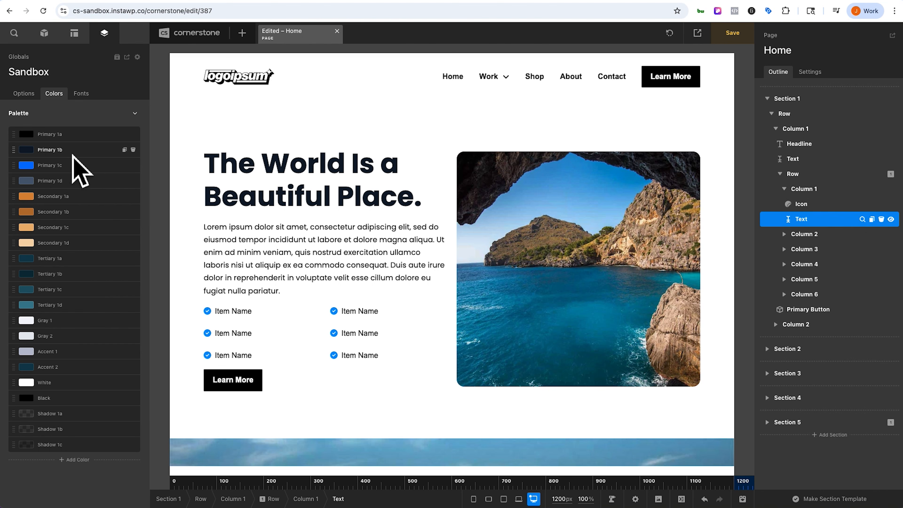
left_click(253, 199)
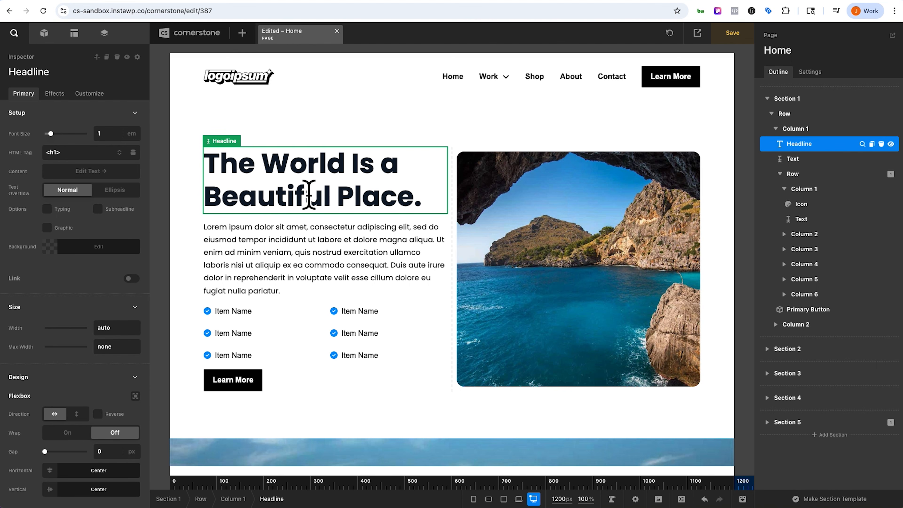
left_click(105, 33)
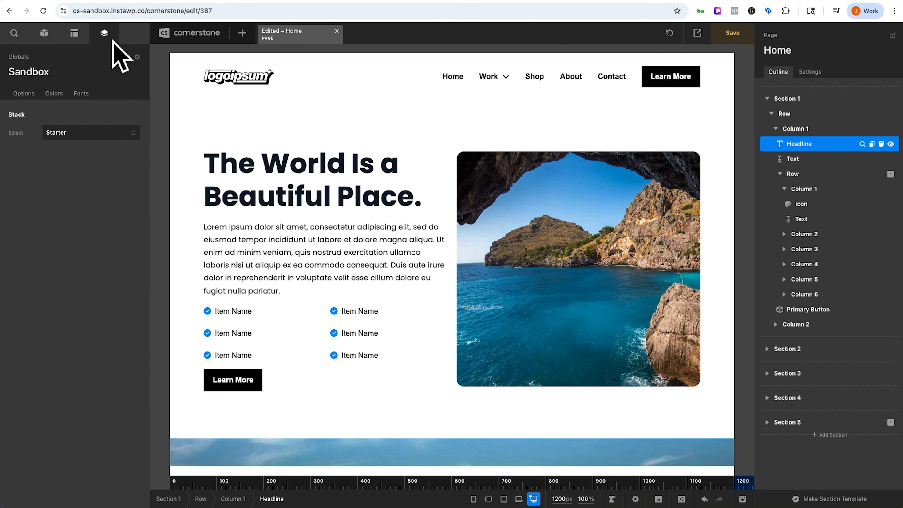
left_click(57, 94)
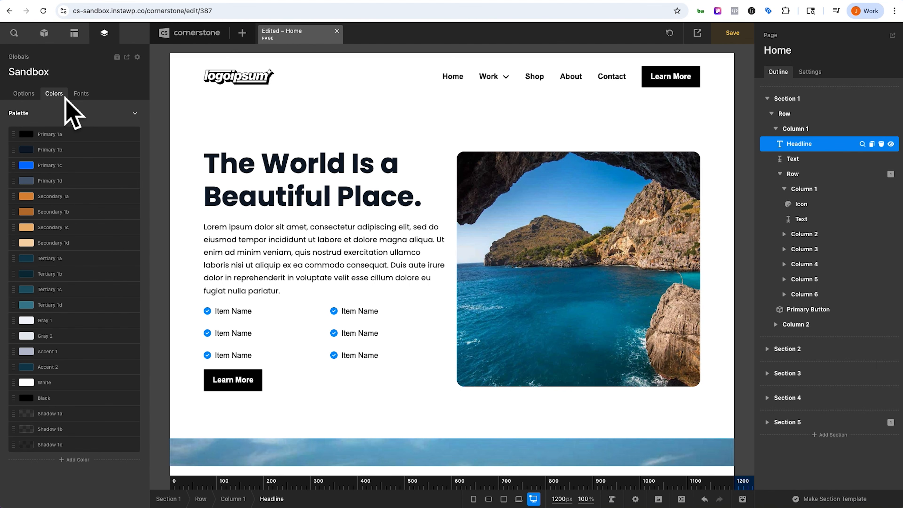
left_click(60, 153)
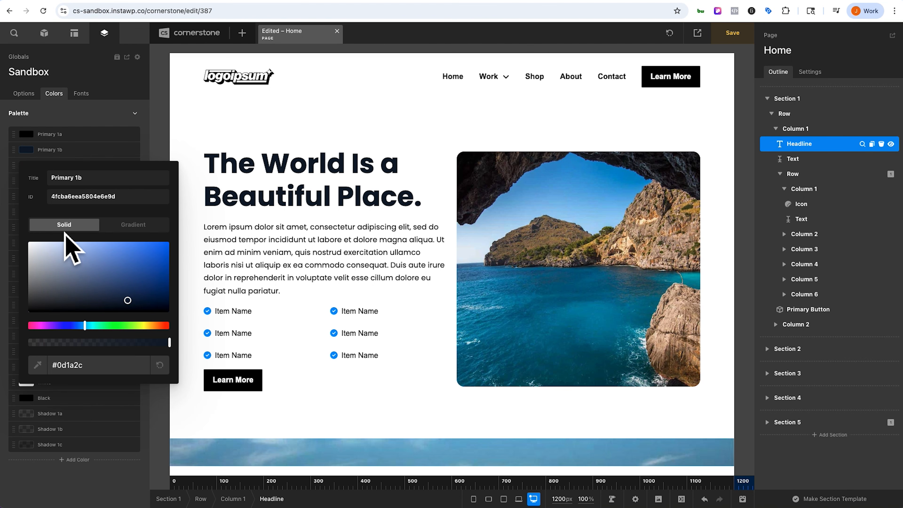
left_click(120, 235)
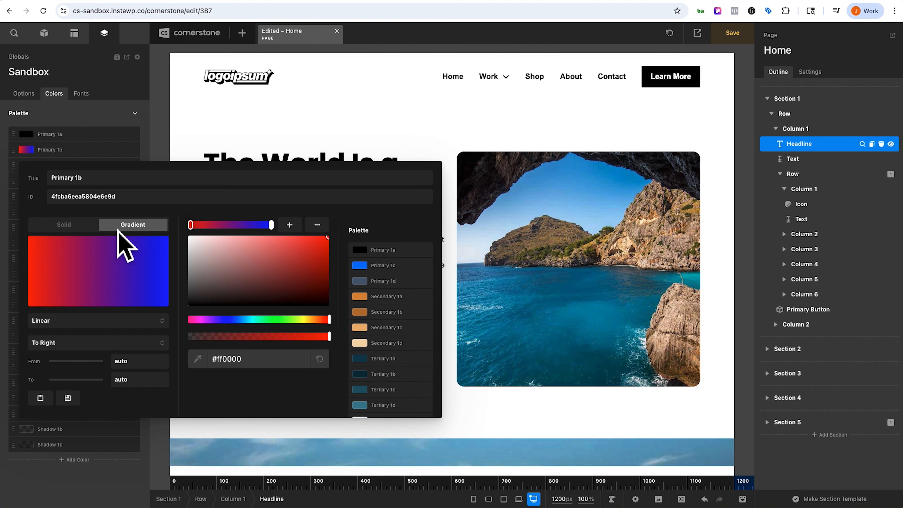
Keep the Primary 1b gradient linear, set its first color stop to #00e0ff and add a third stop
left_click(99, 322)
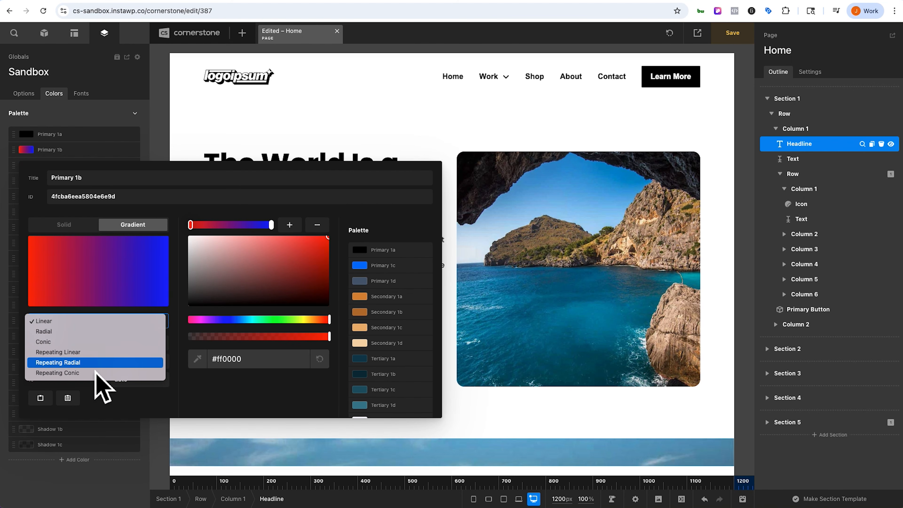
left_click(168, 409)
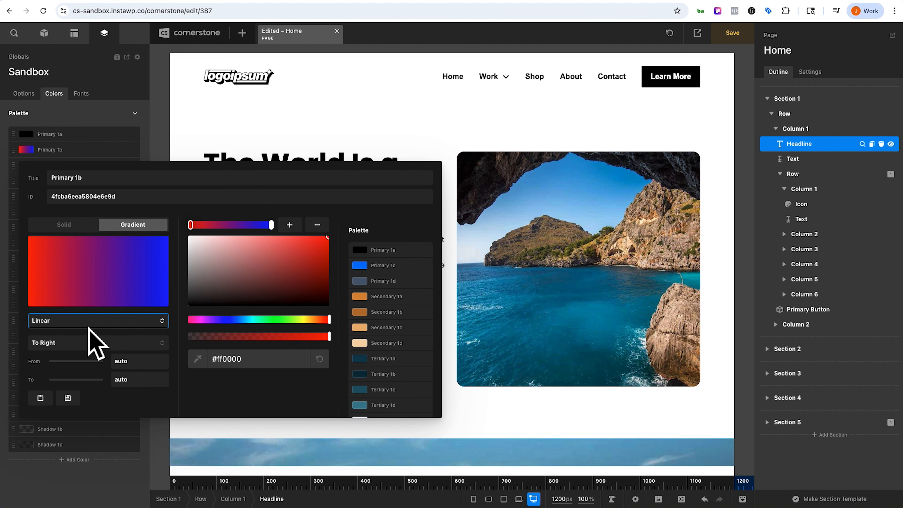
left_click(256, 320)
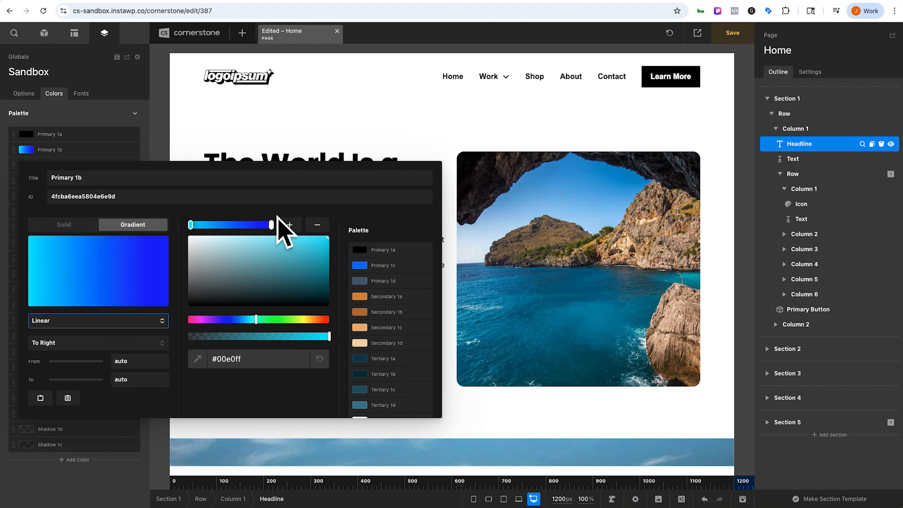
left_click(289, 227)
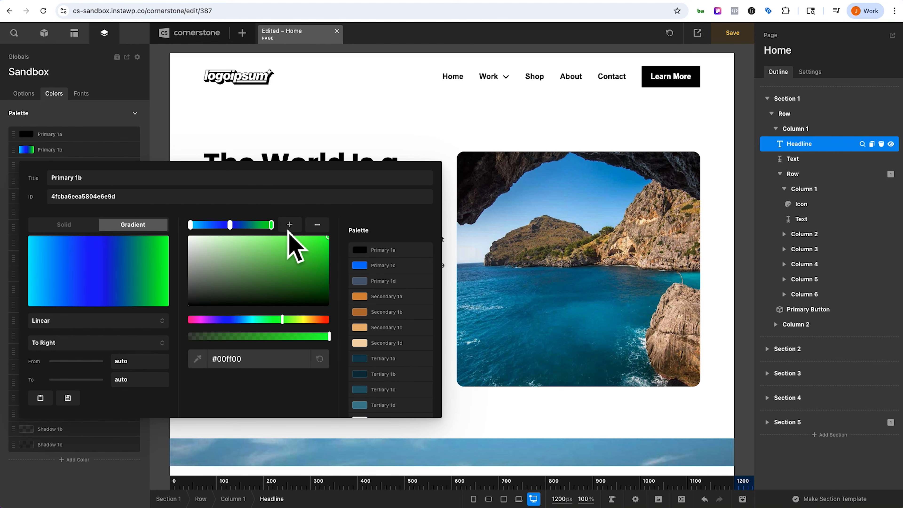
Set the Primary 1b gradient's middle color stop to #ffad00 and its last stop to #ff0061, closing the color editor
left_click(231, 225)
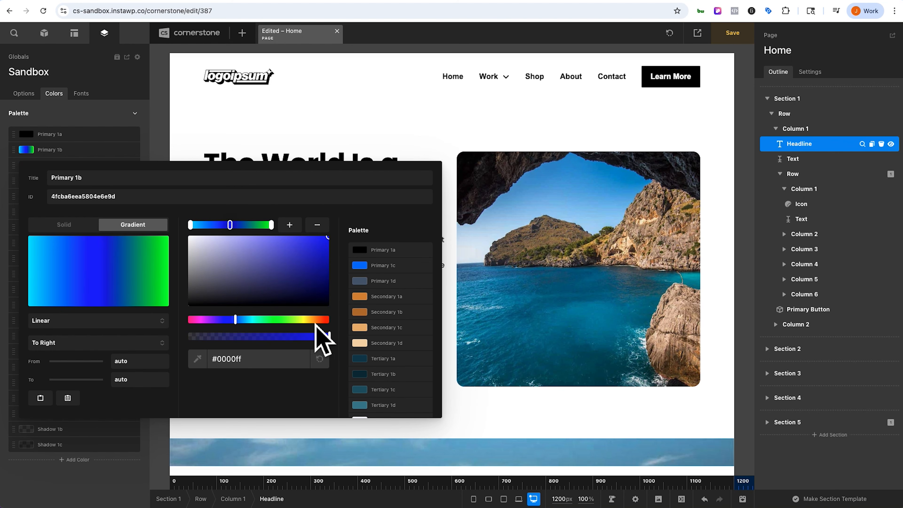
left_click(313, 319)
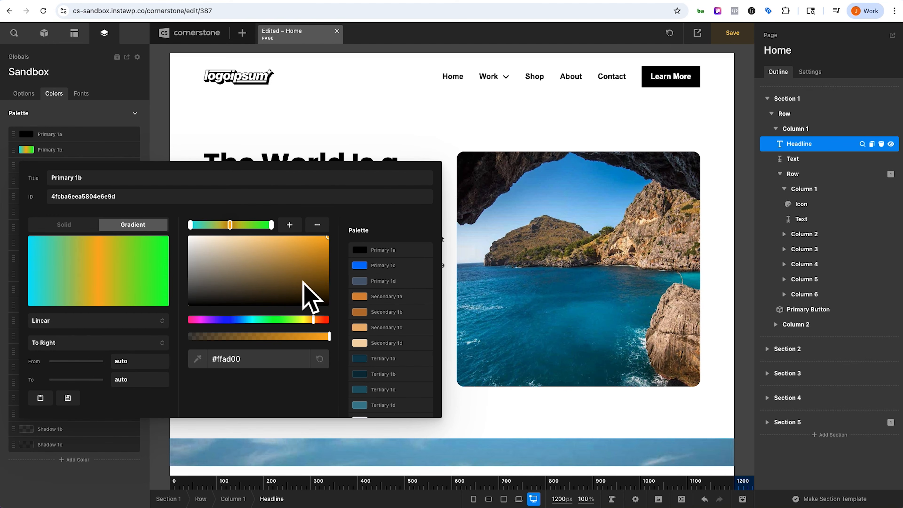
left_click(272, 226)
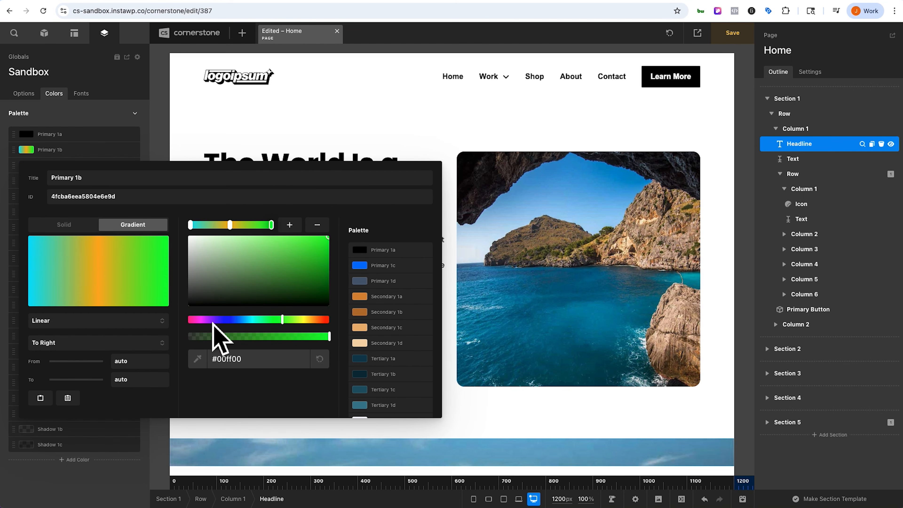
left_click(198, 320)
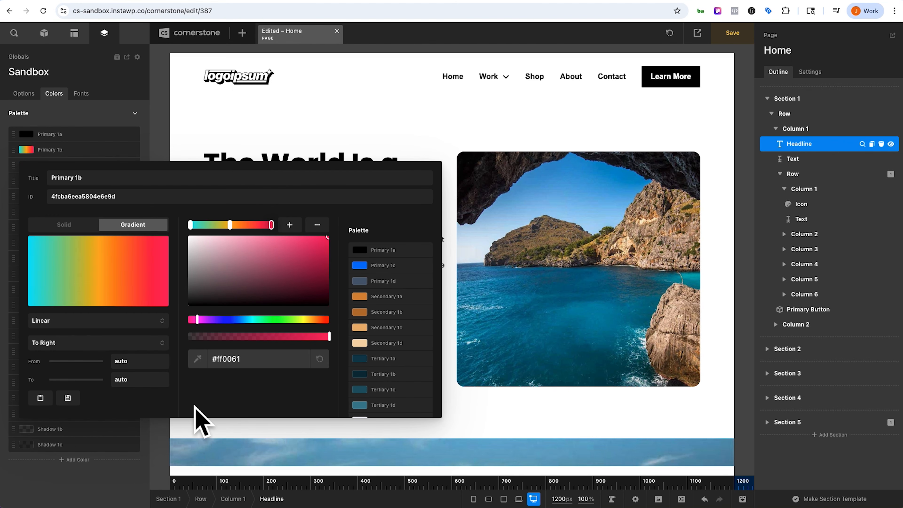
left_click(99, 491)
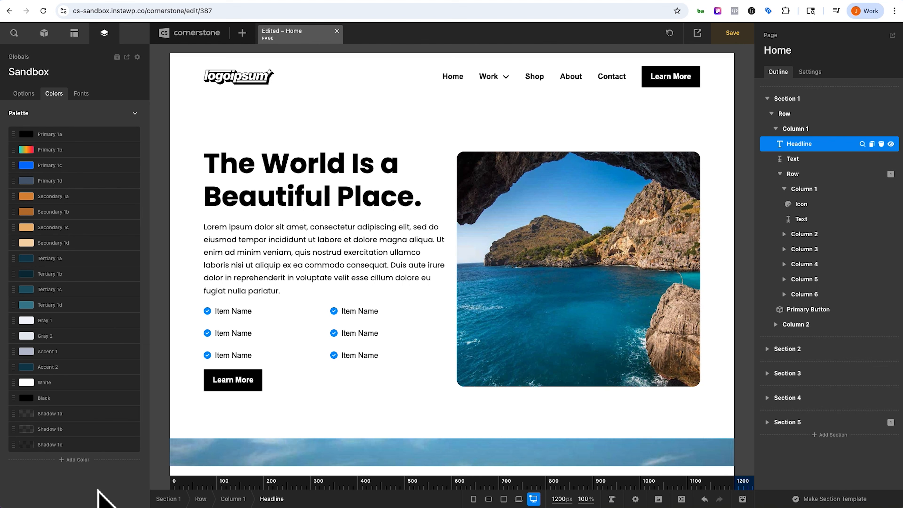
Save the Home page and refresh its preview
key("super+s")
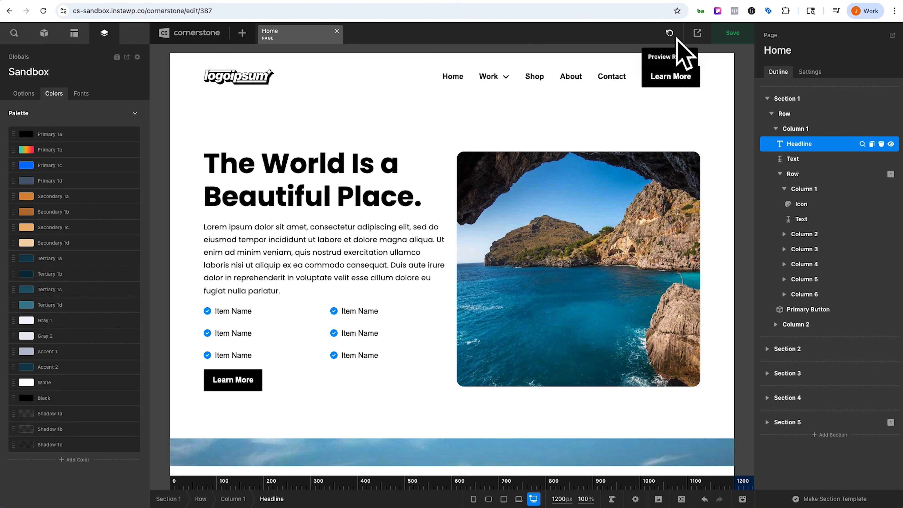
left_click(670, 33)
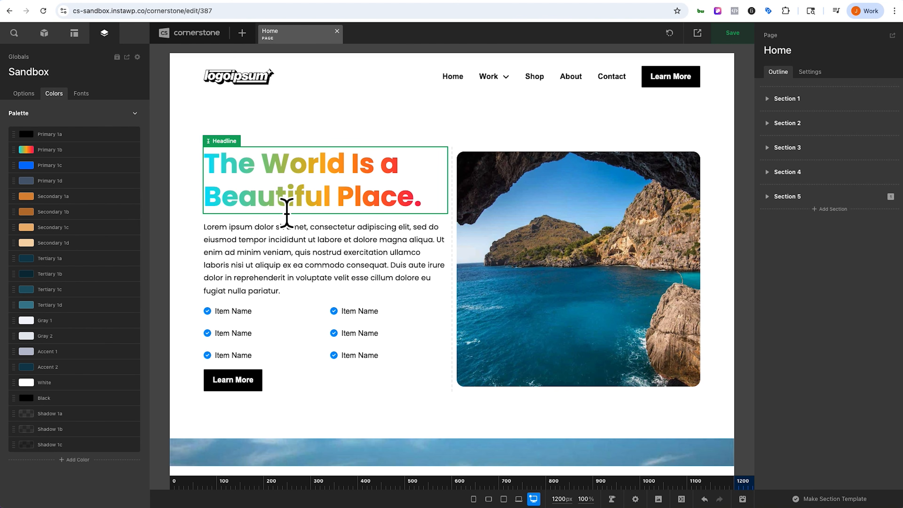
Unlink the Section 1 headline's text color from the global Primary 1b palette entry to make it a custom gradient
left_click(287, 213)
scroll(60, 214, "down", 15)
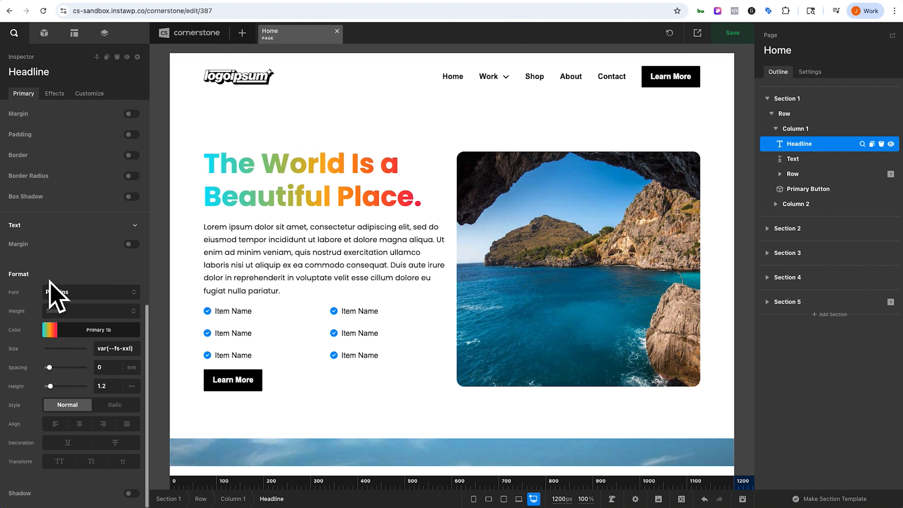
left_click(64, 334)
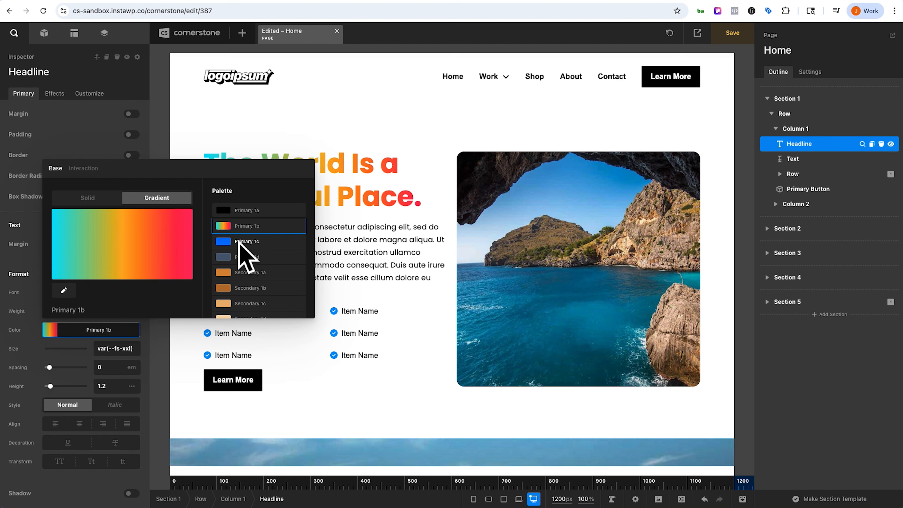
left_click(70, 295)
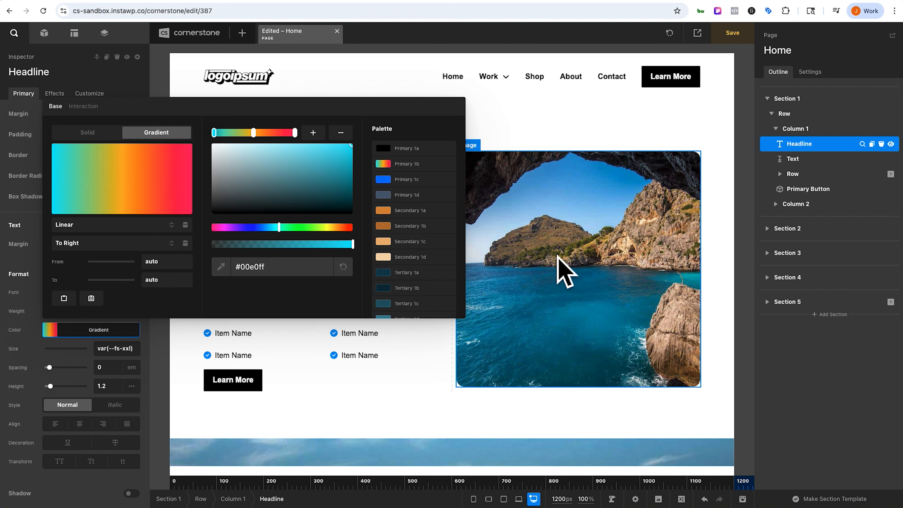
Set the last color stop of the headline's custom text gradient to #00ff00 and close the color picker
scroll(554, 267, "down", 5)
scroll(545, 262, "up", 4)
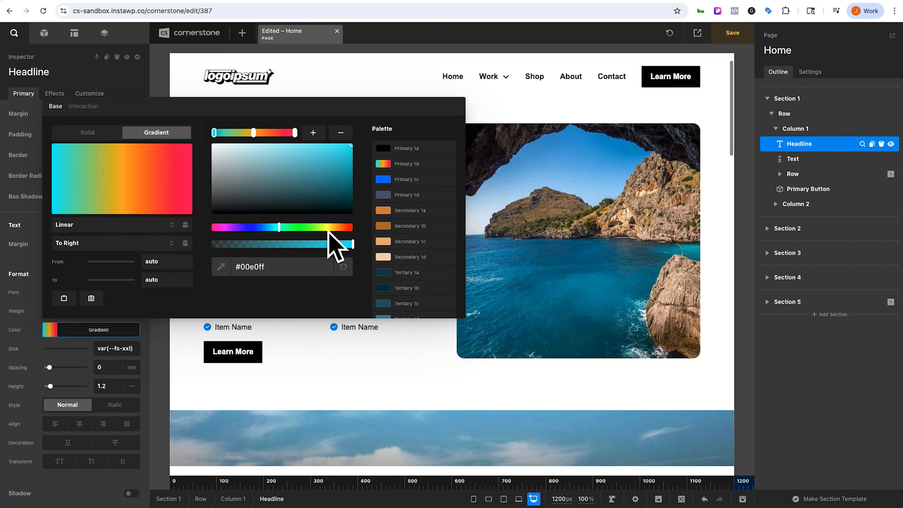
left_click(295, 133)
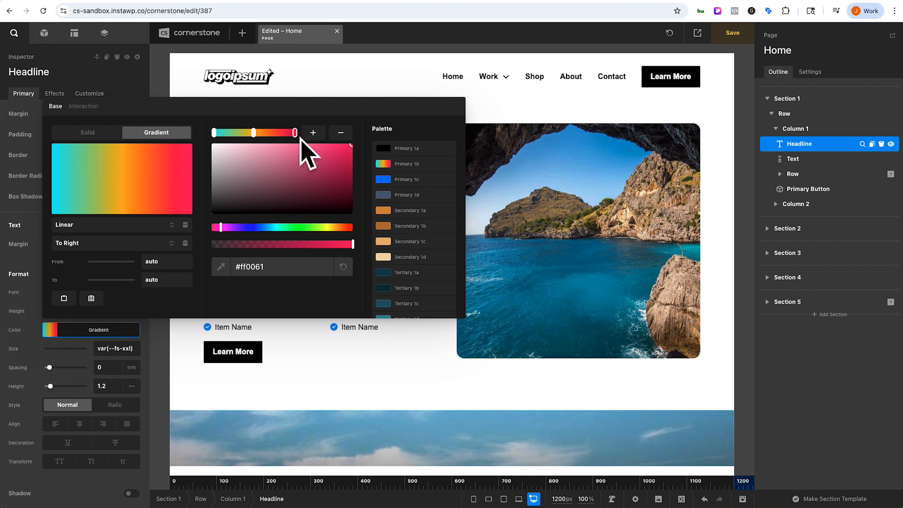
left_click(308, 228)
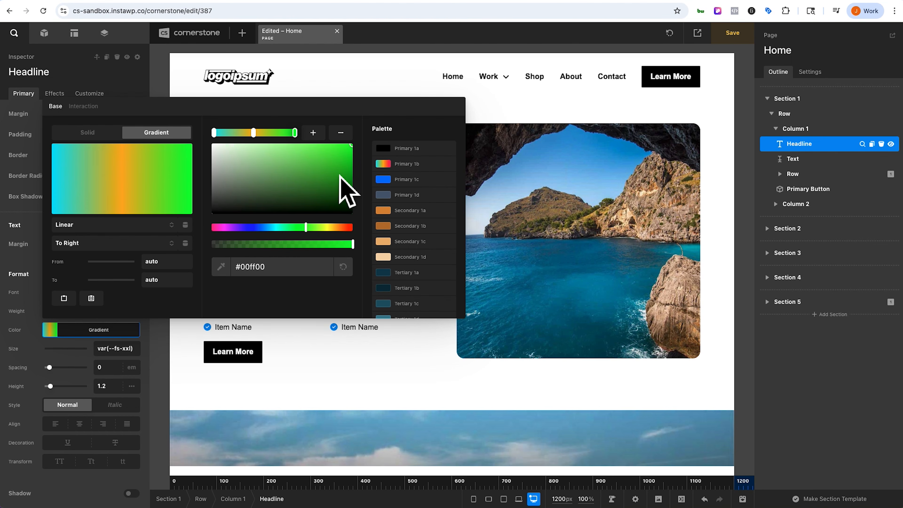
left_click(107, 332)
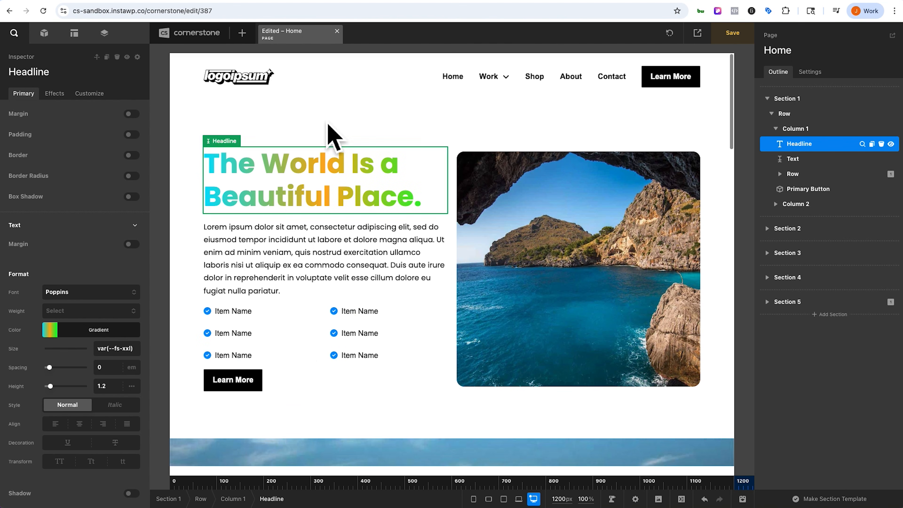
Duplicate the headline and apply the Primary 1b palette gradient to the lower headline's text, overwriting its custom gradient
left_click(107, 58)
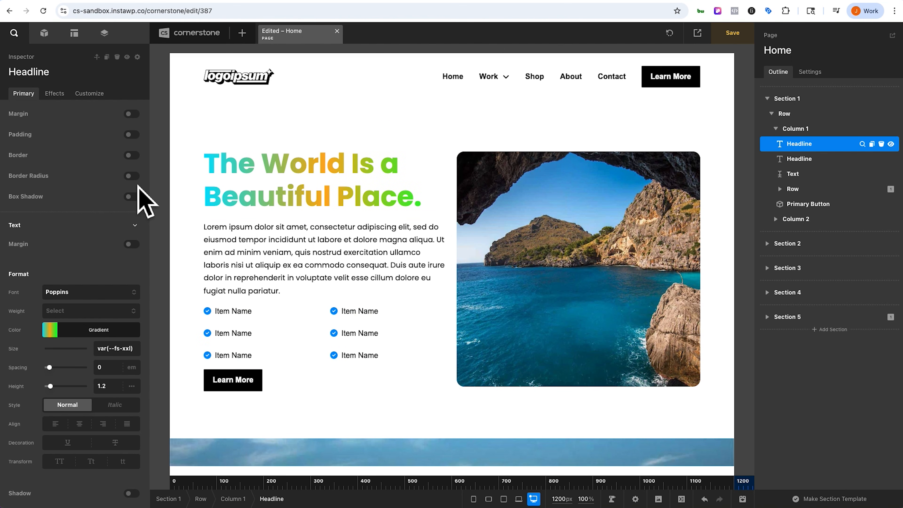
left_click(242, 258)
left_click(99, 478)
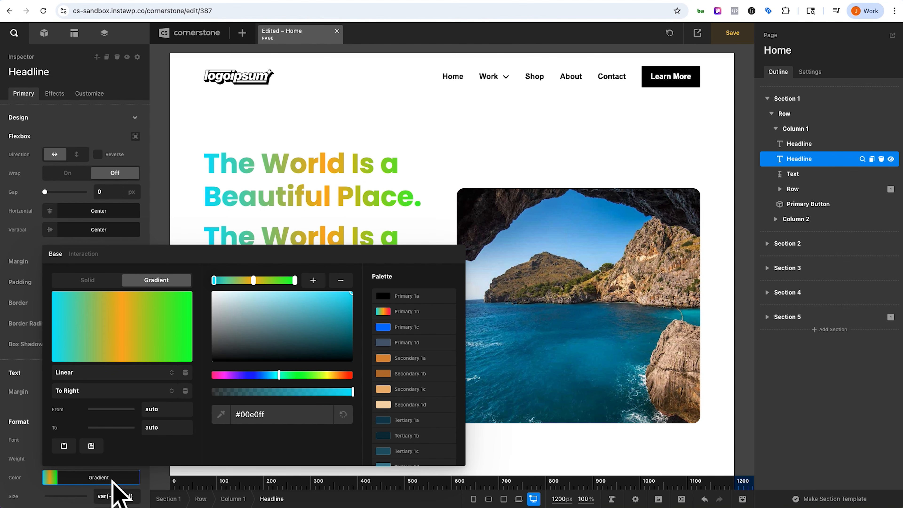
left_click(408, 312)
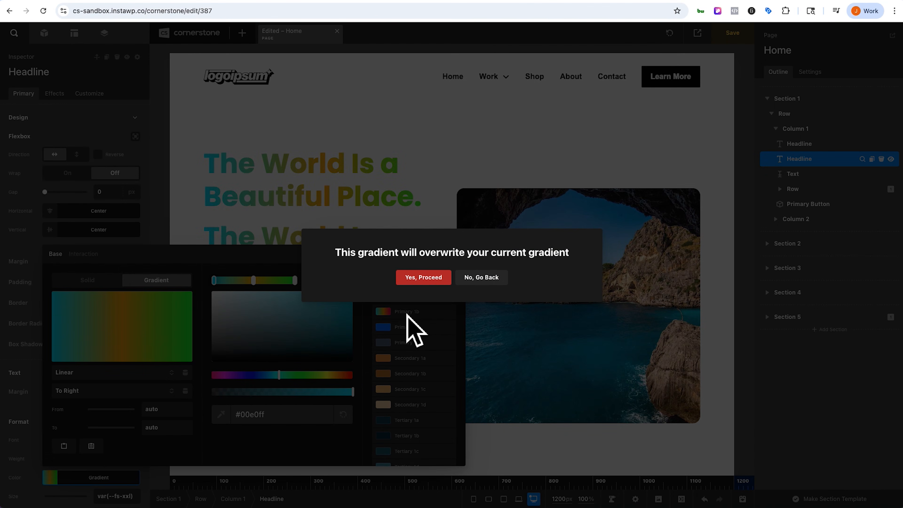
left_click(419, 283)
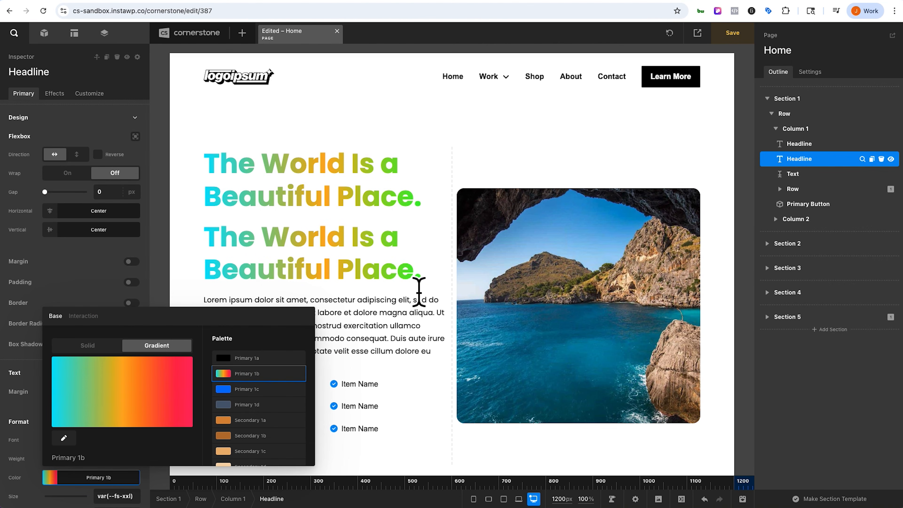
left_click(113, 482)
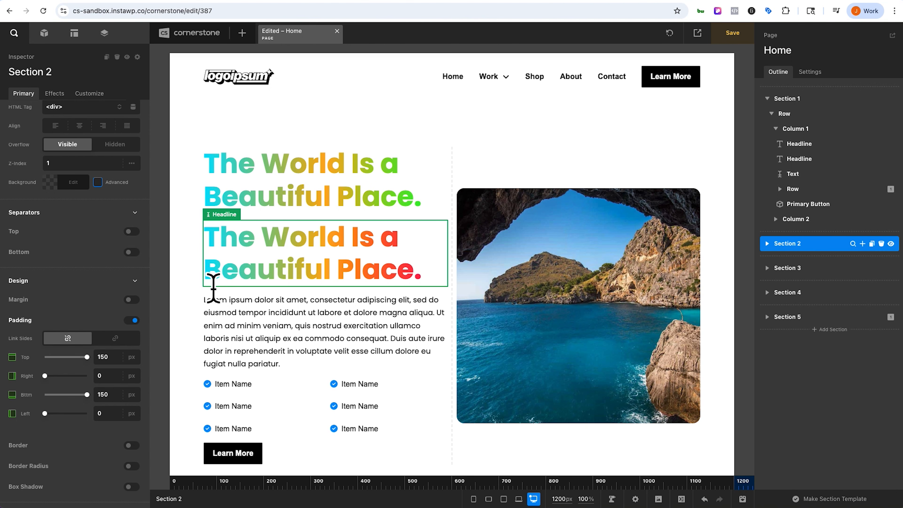
Enable advanced backgrounds for Section 2 and use the sea cave photo from the media library as its lower layer's background image
scroll(213, 288, "down", 7)
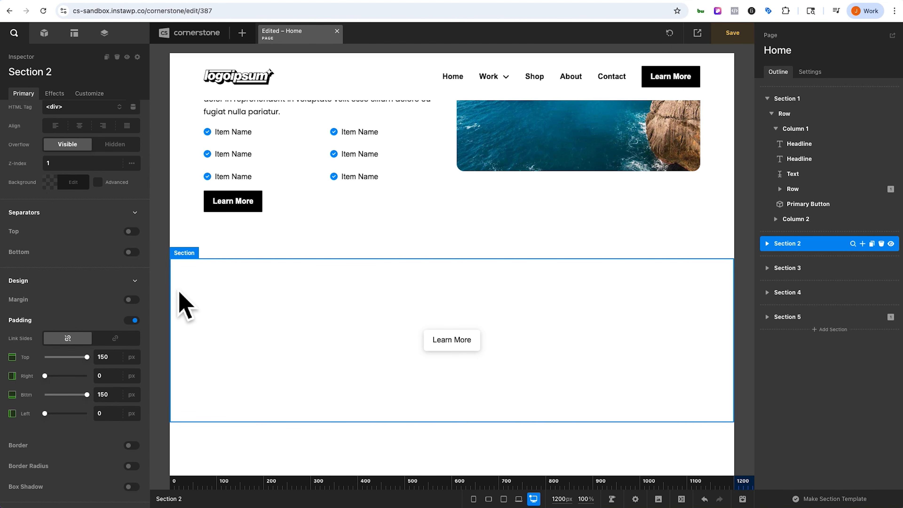
left_click(98, 182)
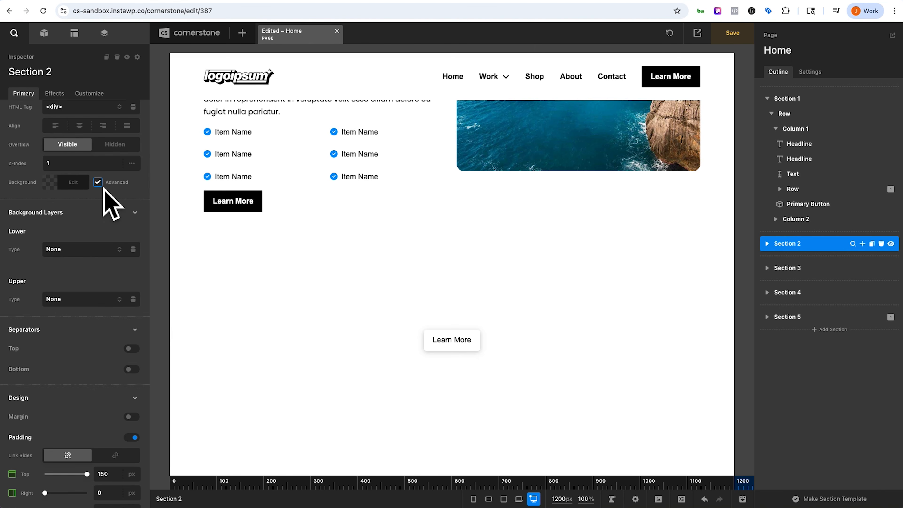
left_click(77, 250)
left_click(72, 271)
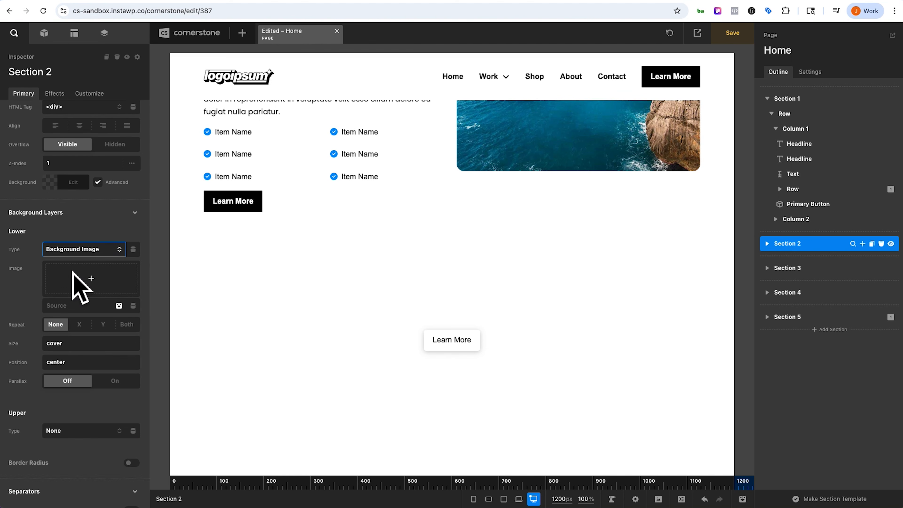
left_click(73, 278)
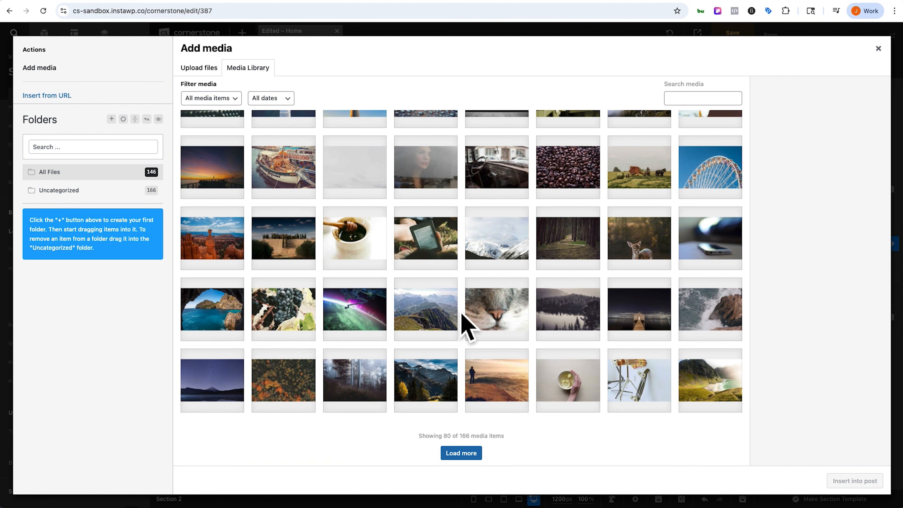
left_click(221, 314)
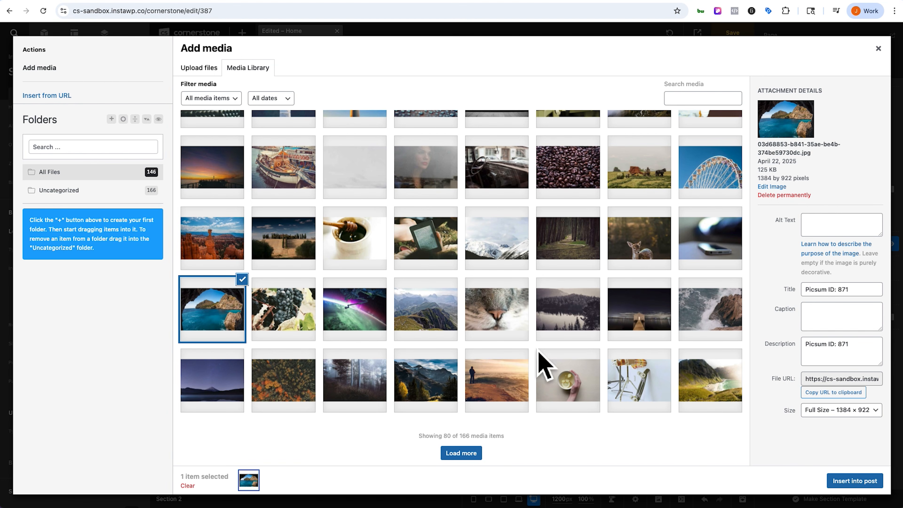
left_click(848, 484)
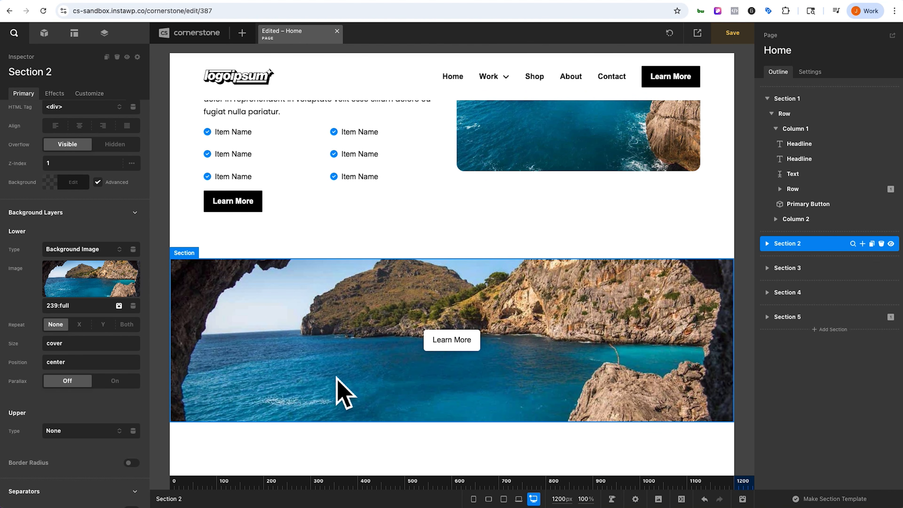
Set Section 2's upper background layer to a color gradient with both stops at #000000
left_click(67, 431)
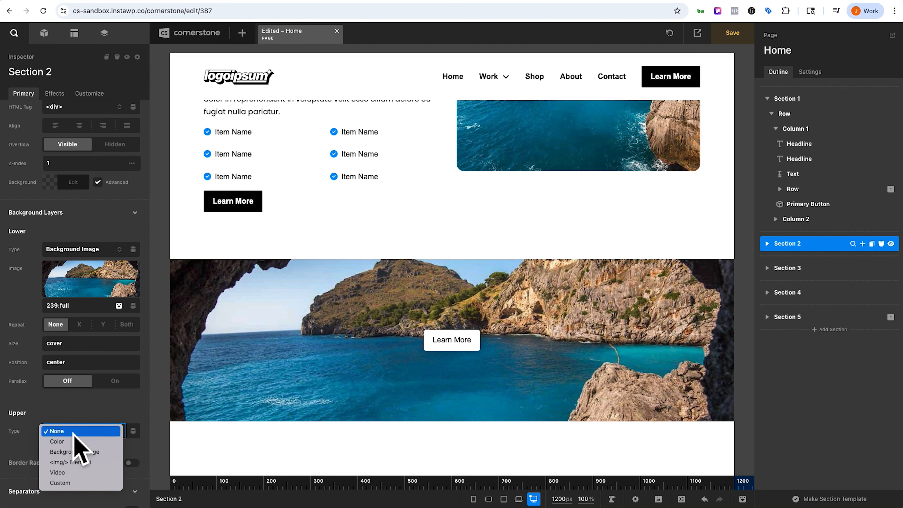
left_click(87, 443)
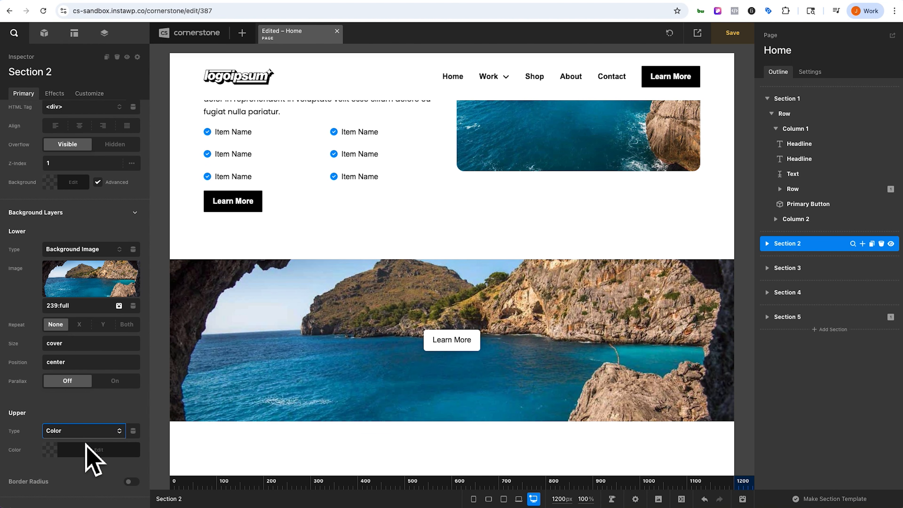
left_click(92, 454)
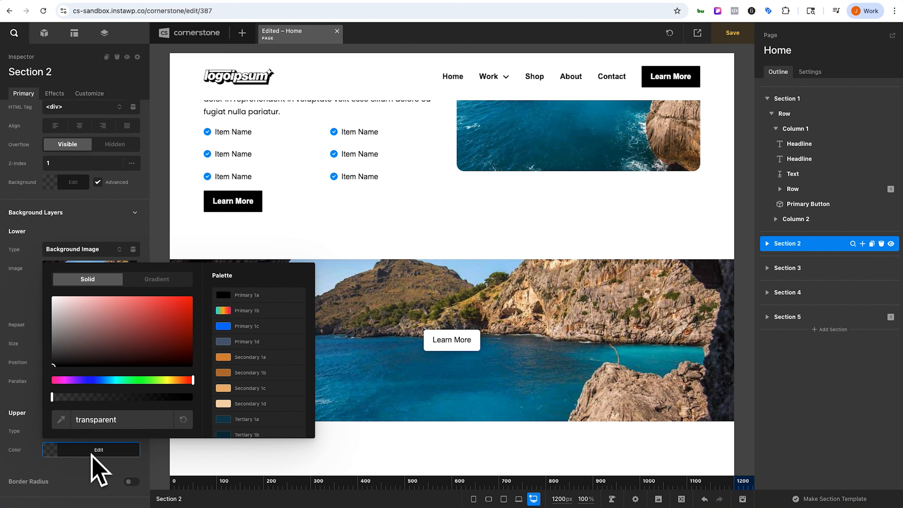
left_click(164, 279)
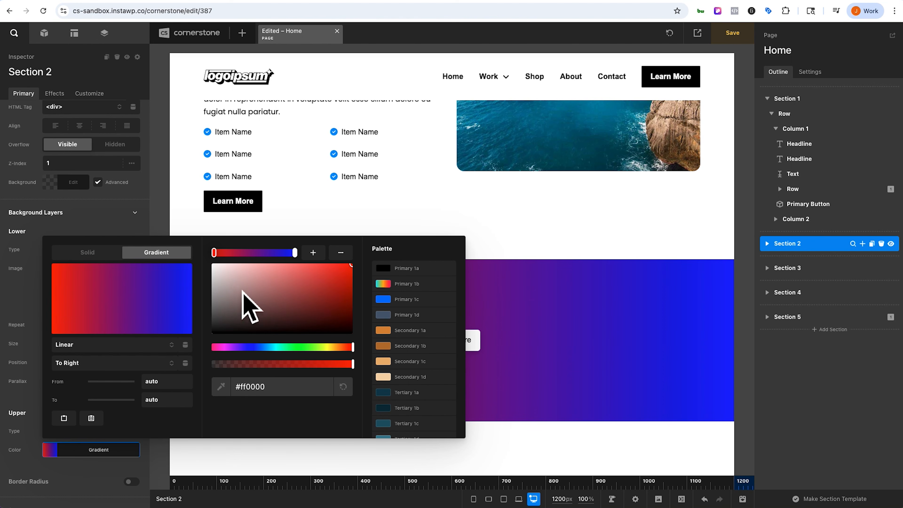
left_click_drag(228, 303, 157, 383)
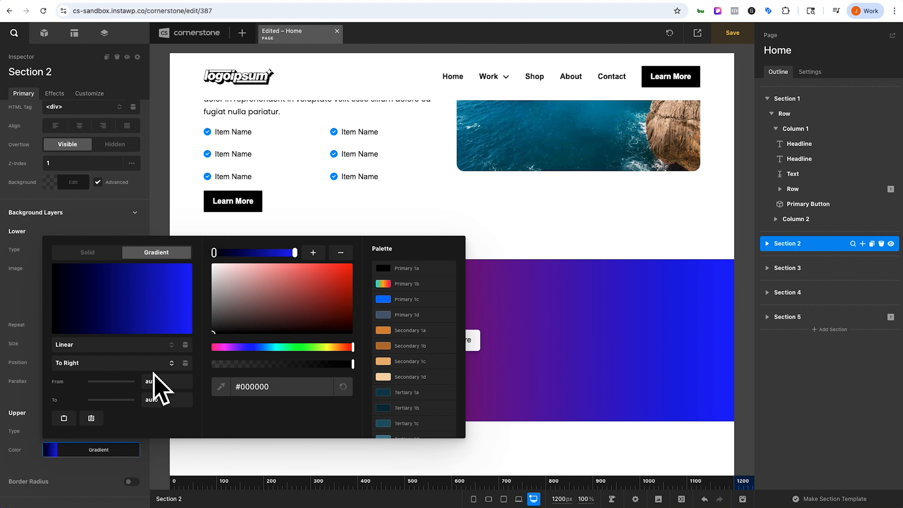
left_click(295, 254)
left_click_drag(252, 302, 172, 375)
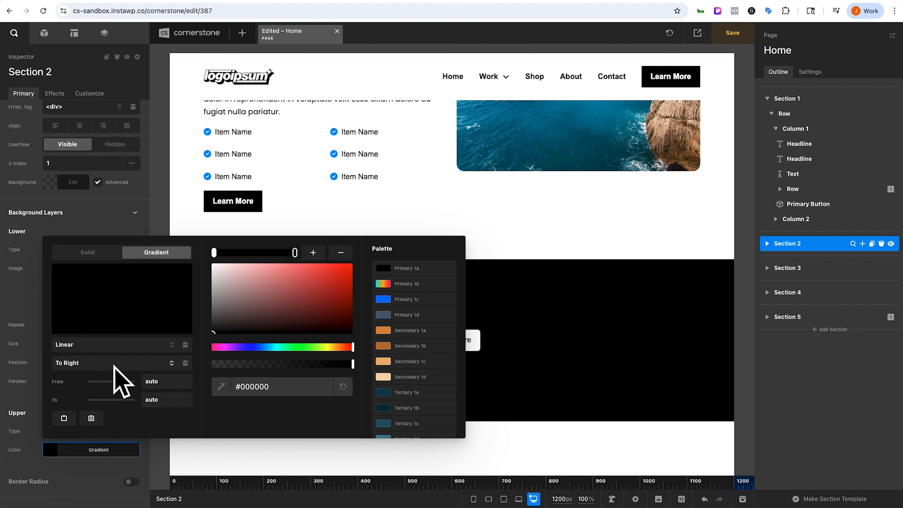
Set the upper layer gradient's direction to To Bottom and make its end stop fully transparent, #00000000
left_click(130, 364)
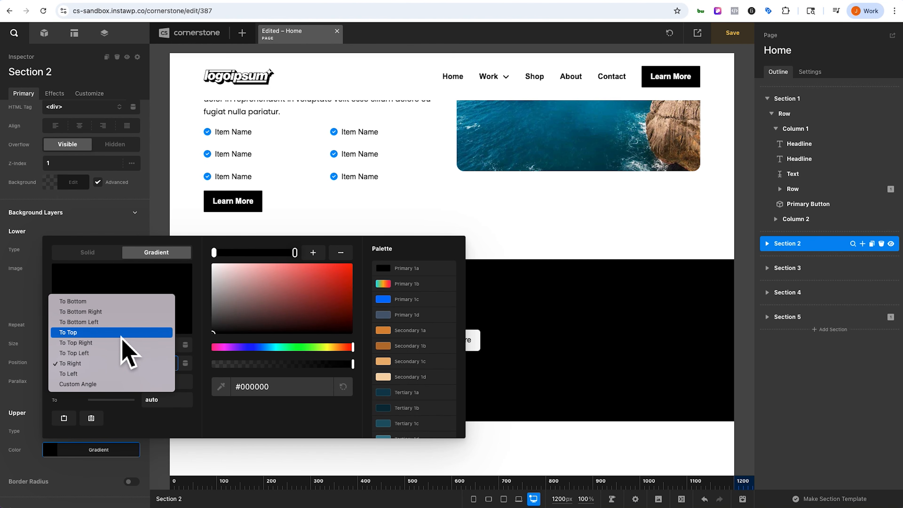
left_click(114, 304)
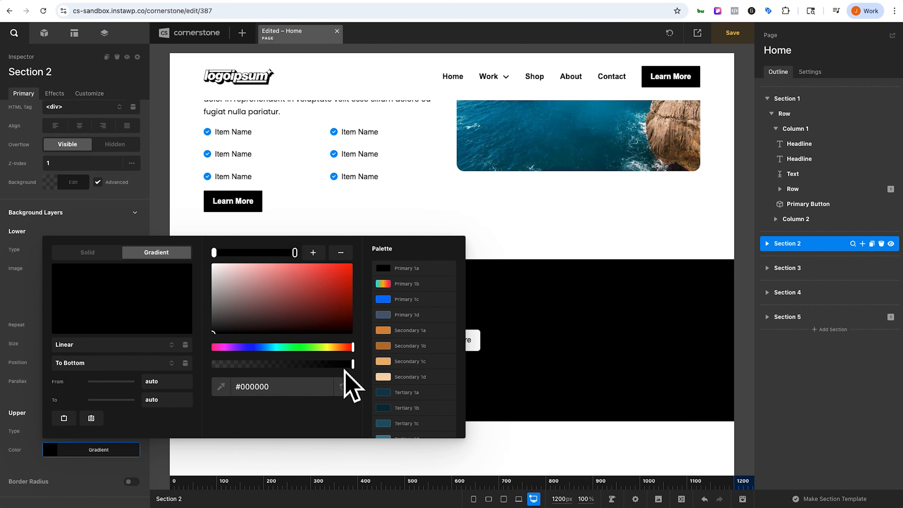
left_click_drag(352, 364, 277, 371)
left_click(213, 367)
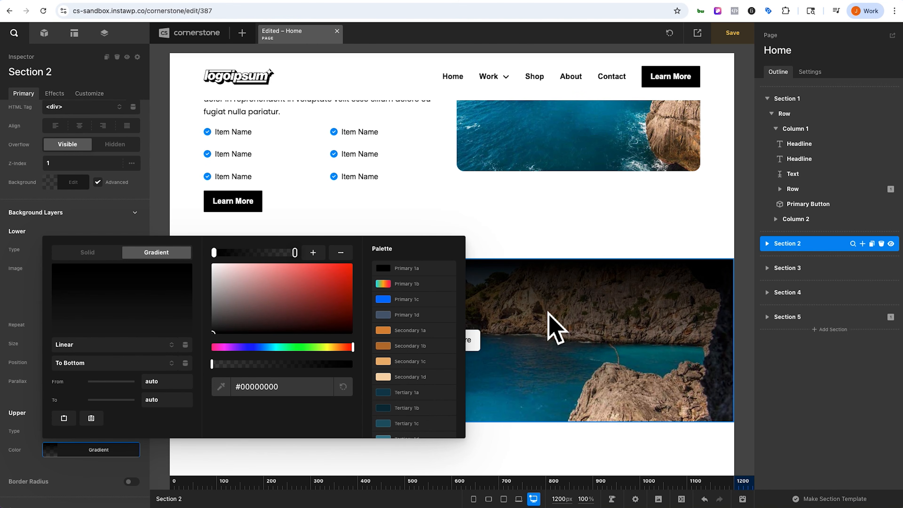
Change the direction of the upper layer's gradient in Section 2 to To Top and close the color picker
left_click(99, 366)
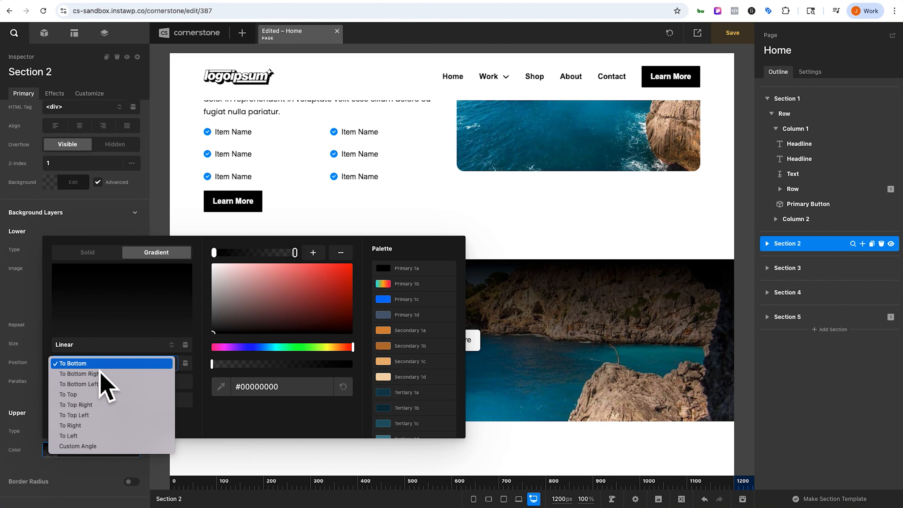
left_click(85, 394)
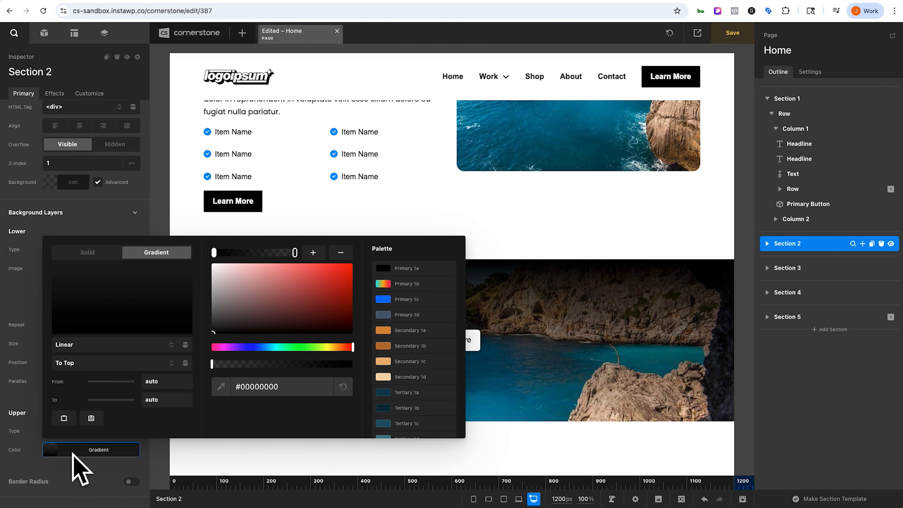
left_click(73, 454)
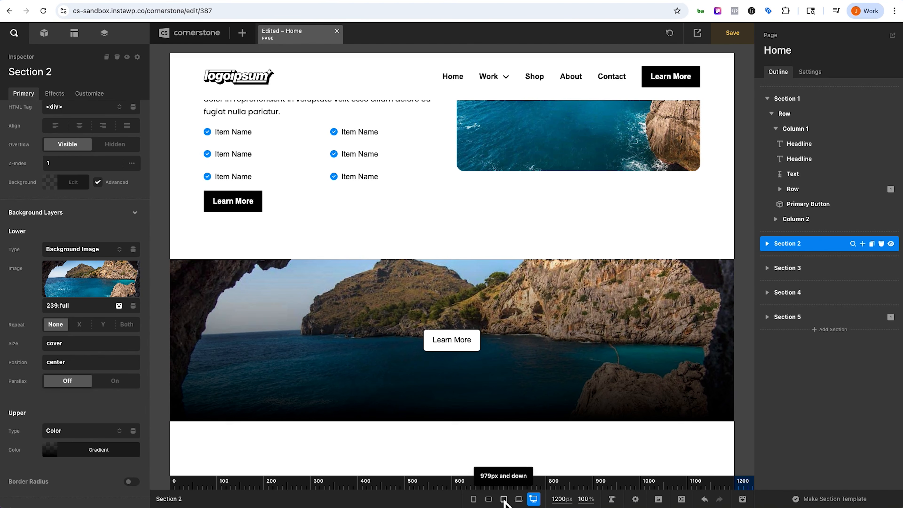
Try an 80% position for Section 2's lower background image at the 480 px breakpoint and compare it with the full-width preview
left_click(504, 499)
left_click(492, 502)
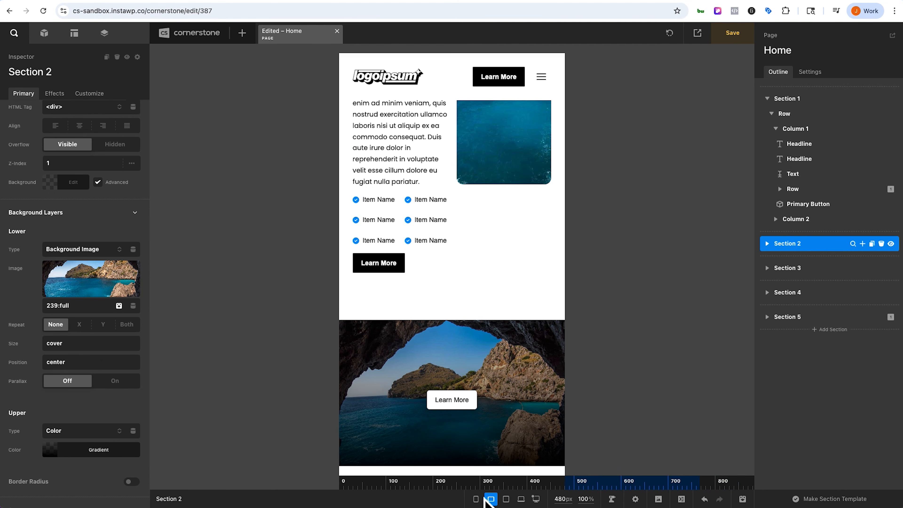
scroll(401, 428, "down", 4)
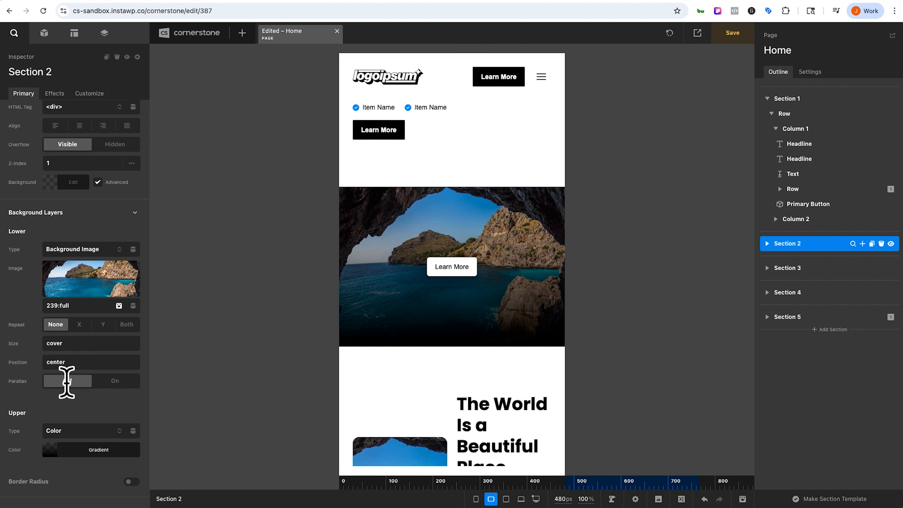
left_click(17, 369)
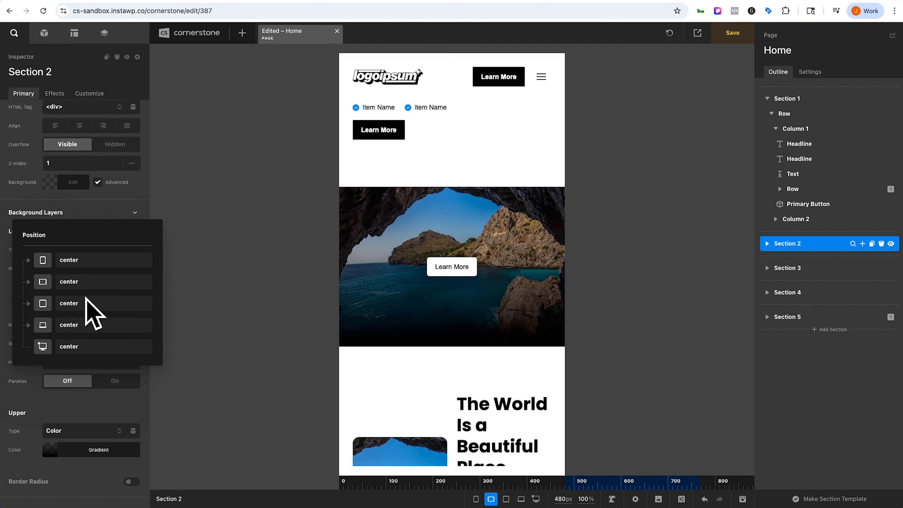
left_click(75, 285)
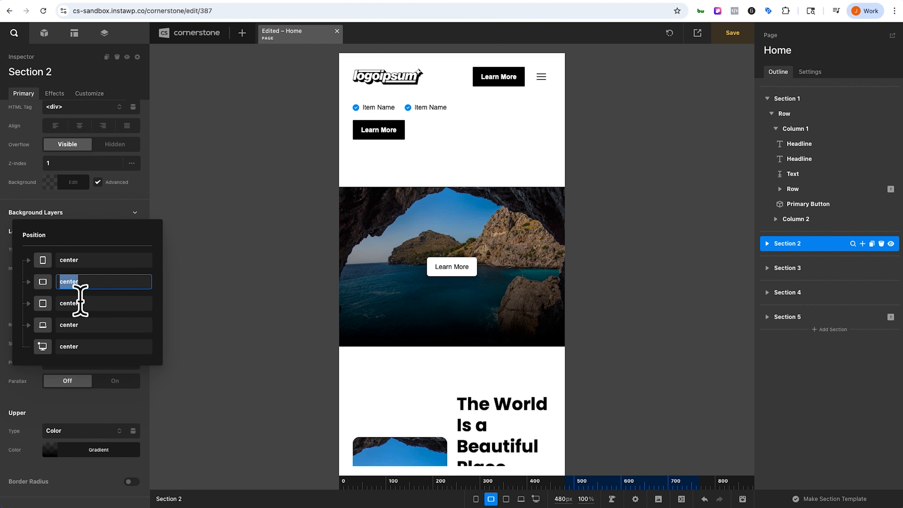
type("80")
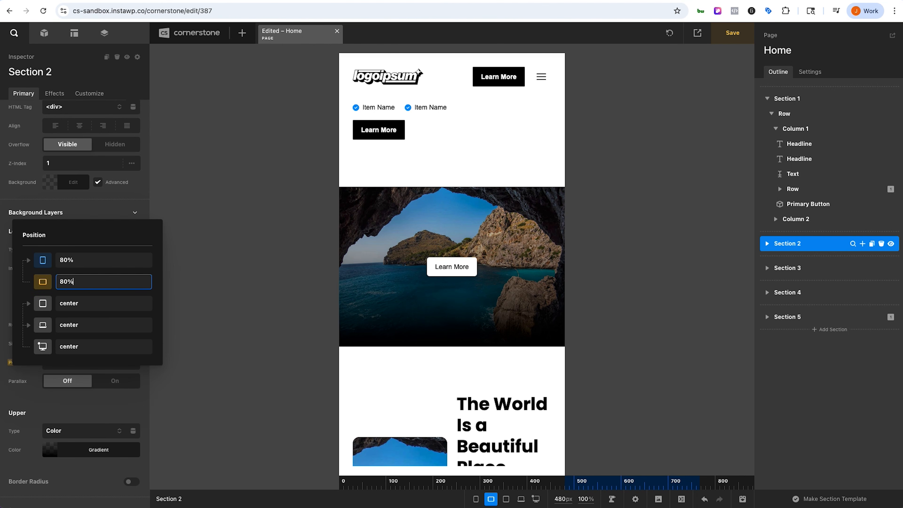
left_click(536, 499)
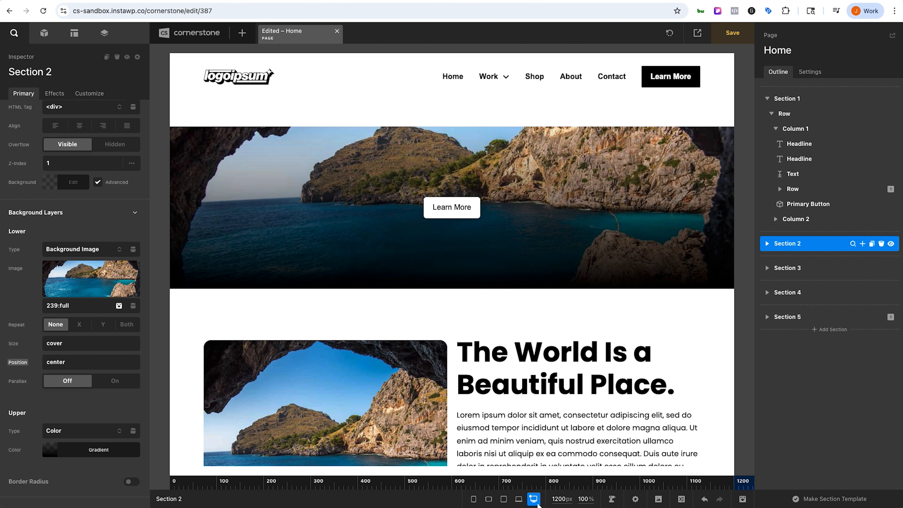
left_click(491, 499)
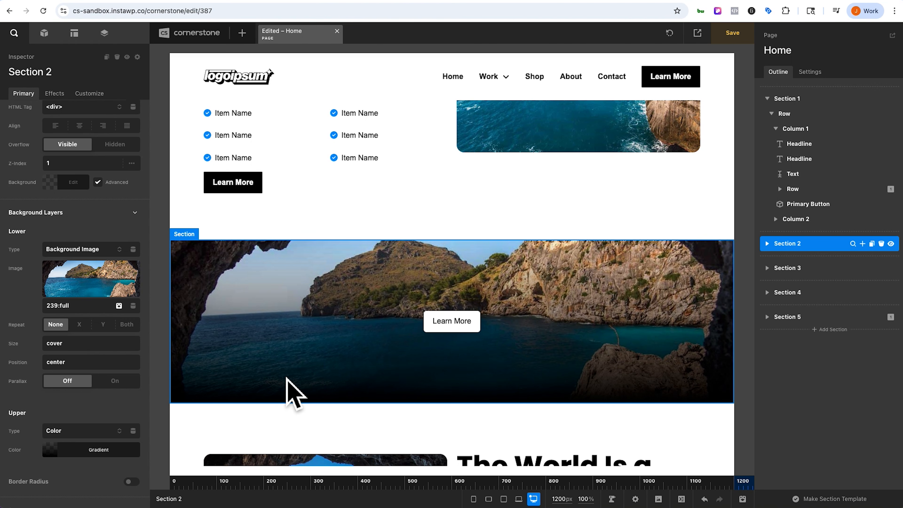
Clear Section 2's lower background image at the tablet breakpoint and replace it with the Ferris wheel photo from the media library
left_click(22, 274)
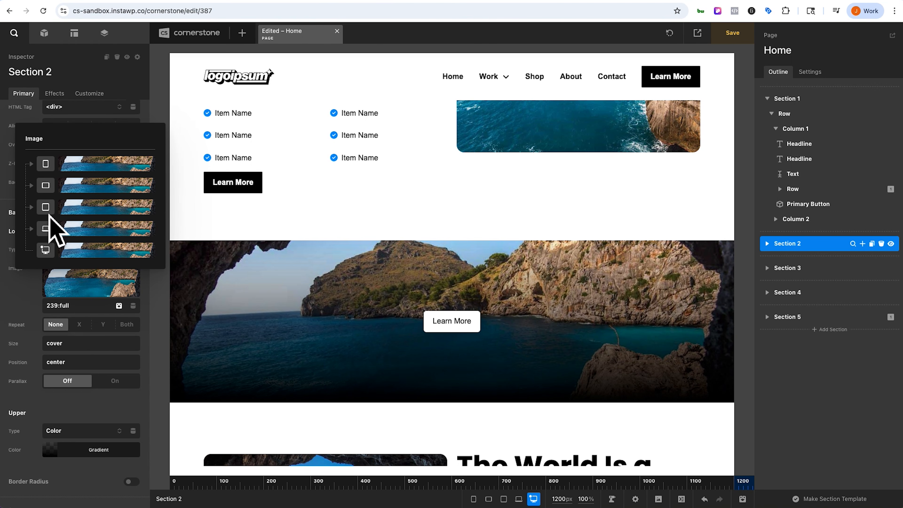
left_click(111, 212)
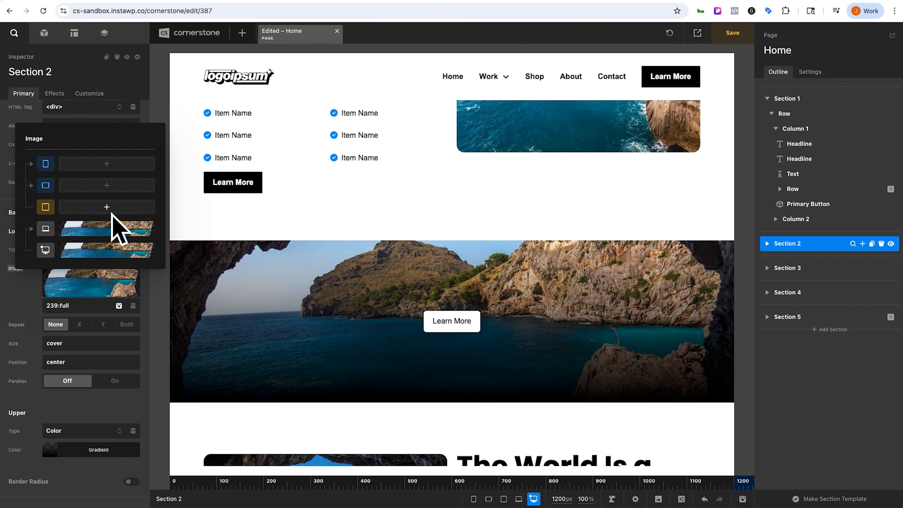
left_click(107, 208)
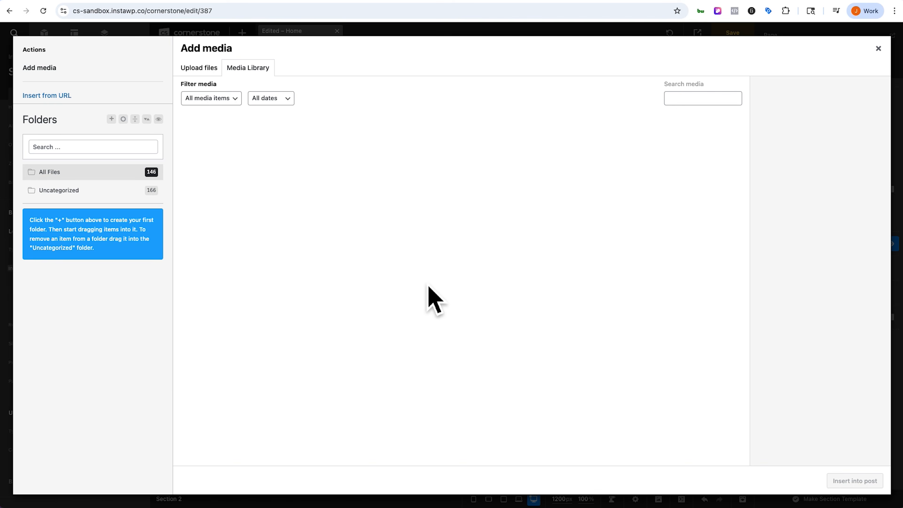
left_click(731, 190)
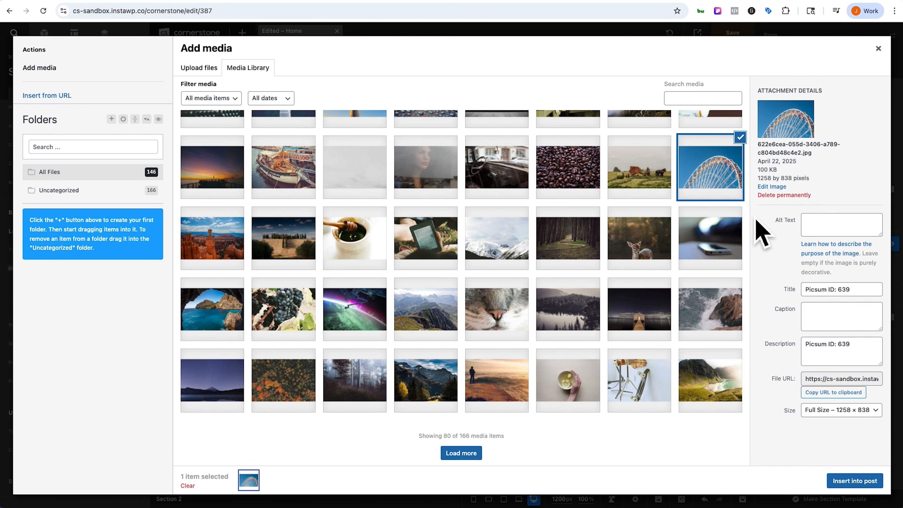
left_click(869, 482)
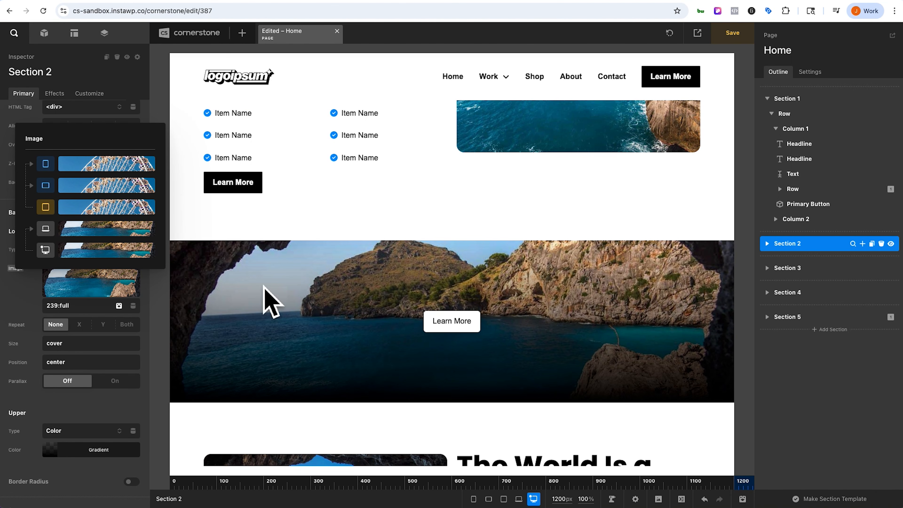
Use the space station aurora photo as Section 2's lower background image at the smallest phone breakpoint
left_click(115, 170)
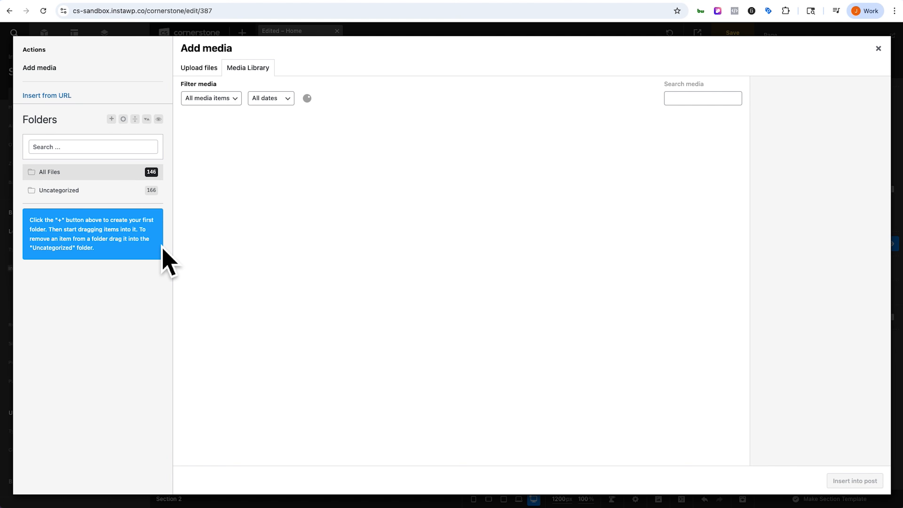
left_click(350, 319)
left_click(857, 483)
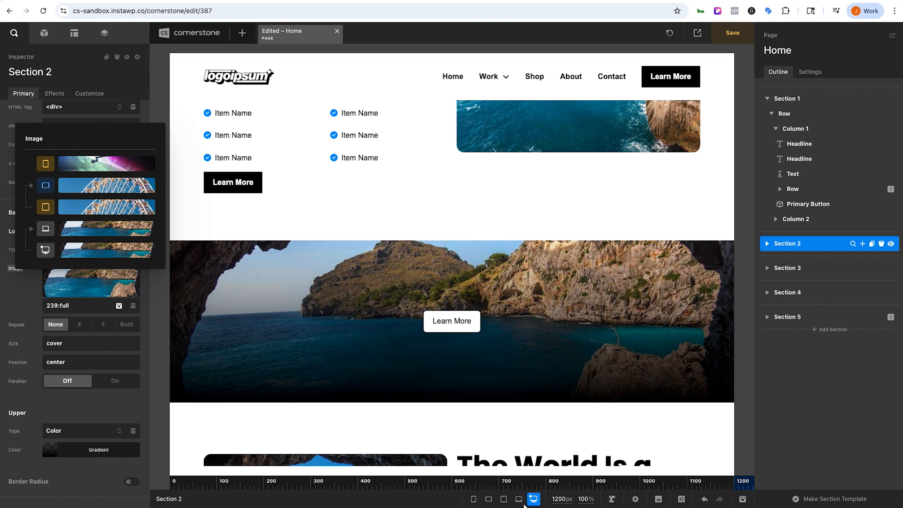
Preview Section 2's background image at the 979, 767, 480 and 320 px widths and return to the full desktop view
left_click(521, 502)
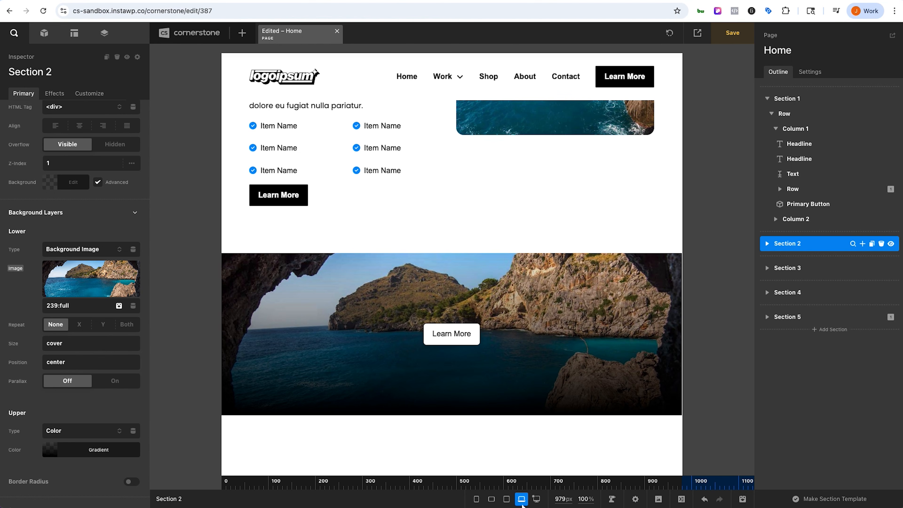
left_click(508, 500)
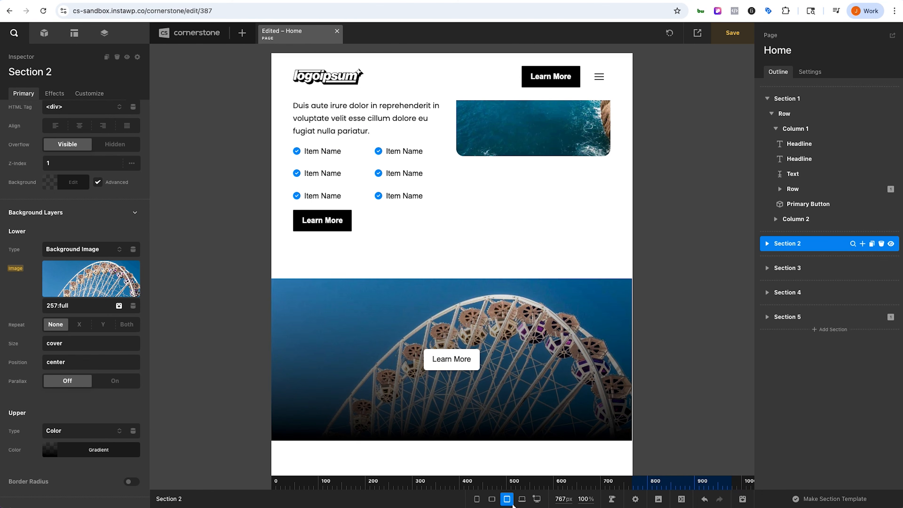
left_click(493, 501)
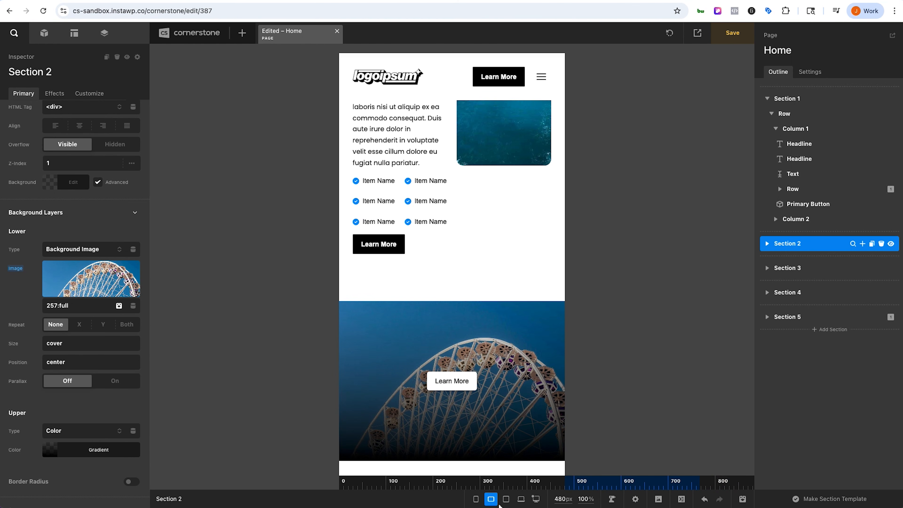
left_click(476, 499)
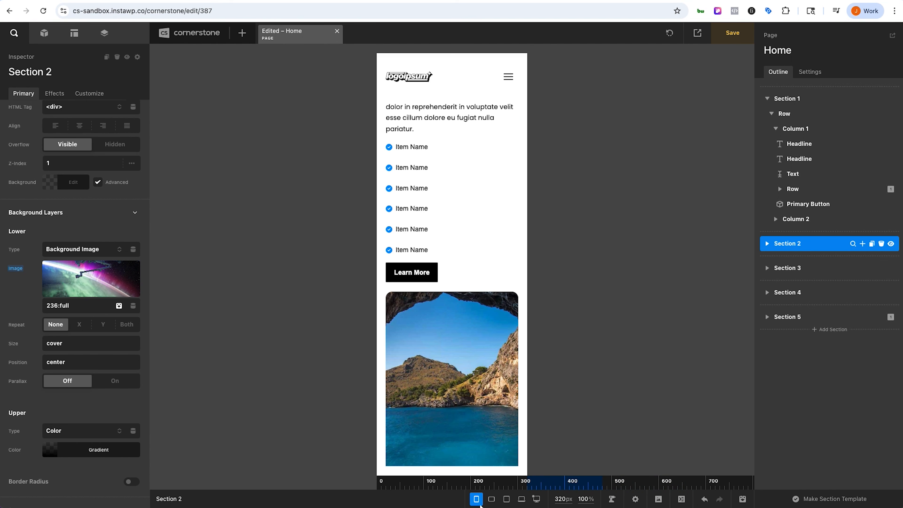
scroll(472, 423, "down", 6)
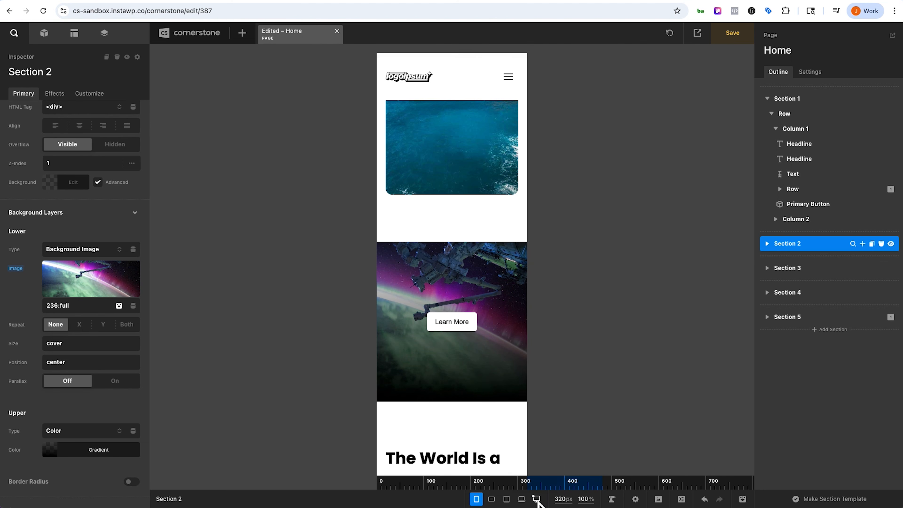
left_click(537, 499)
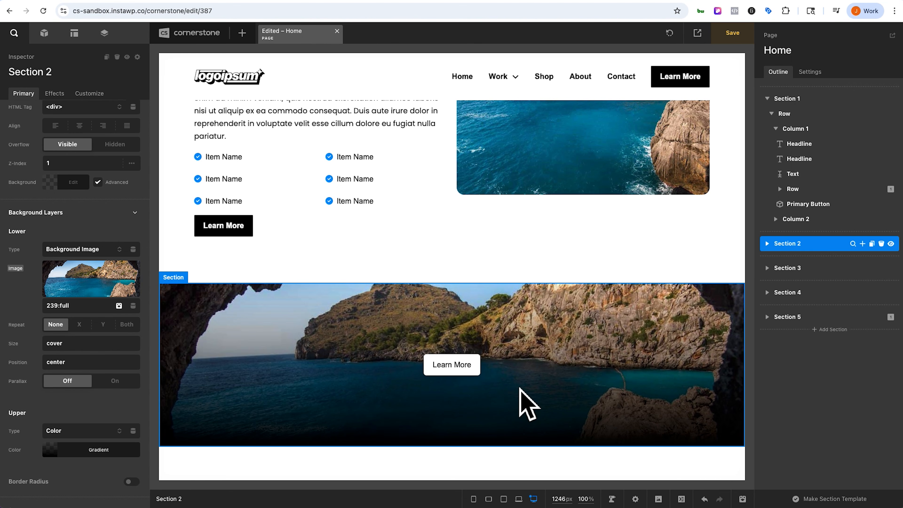
Try the <a> tag on Section 2's Learn More button, restore the <button> tag and check its button type options
left_click(454, 370)
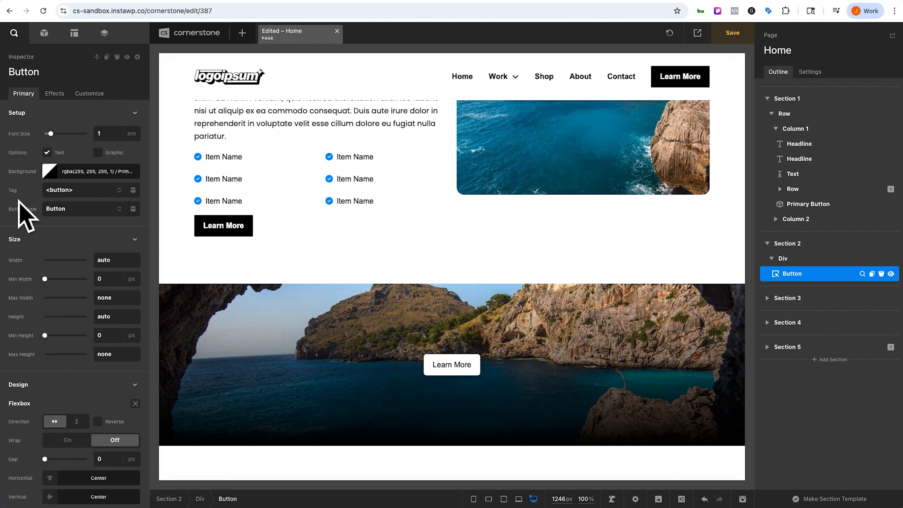
left_click(58, 192)
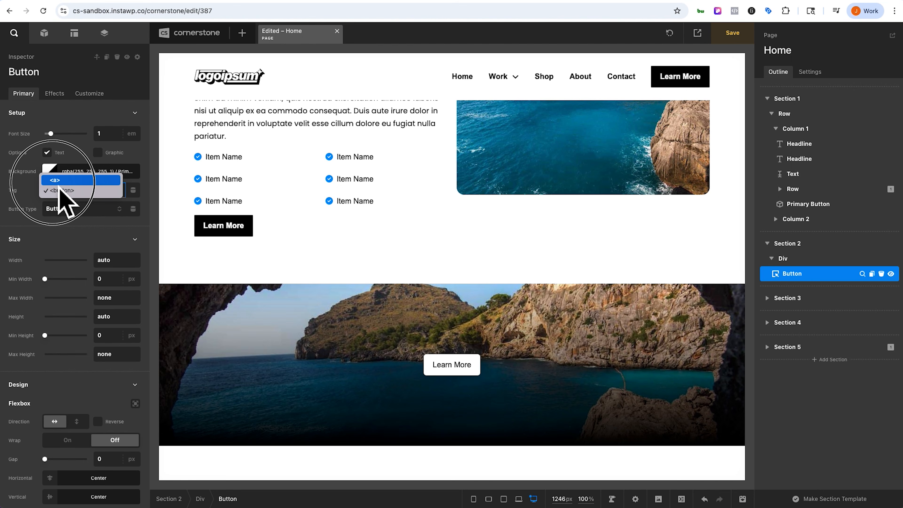
left_click(58, 190)
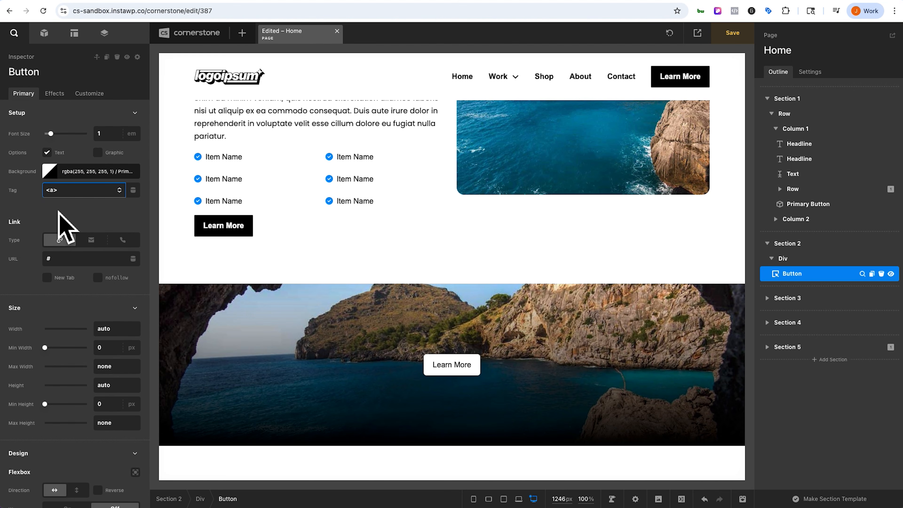
left_click(73, 193)
left_click(73, 199)
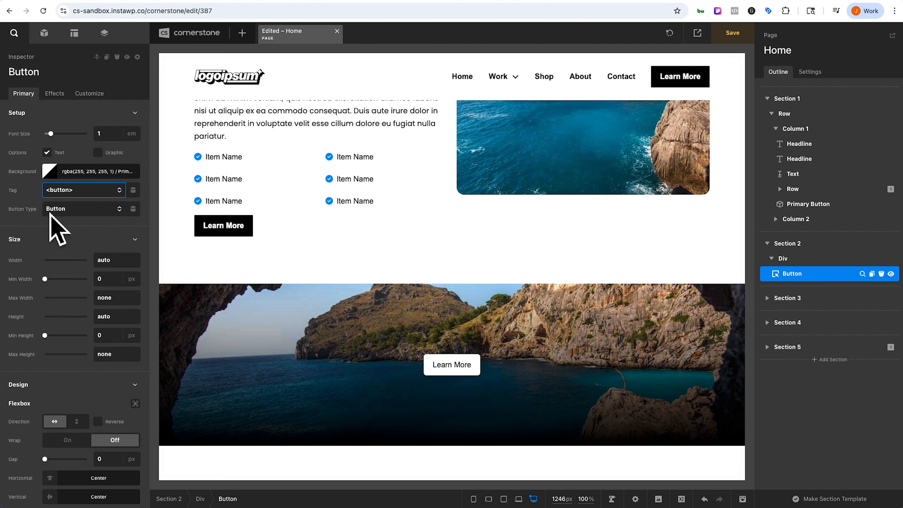
left_click(53, 209)
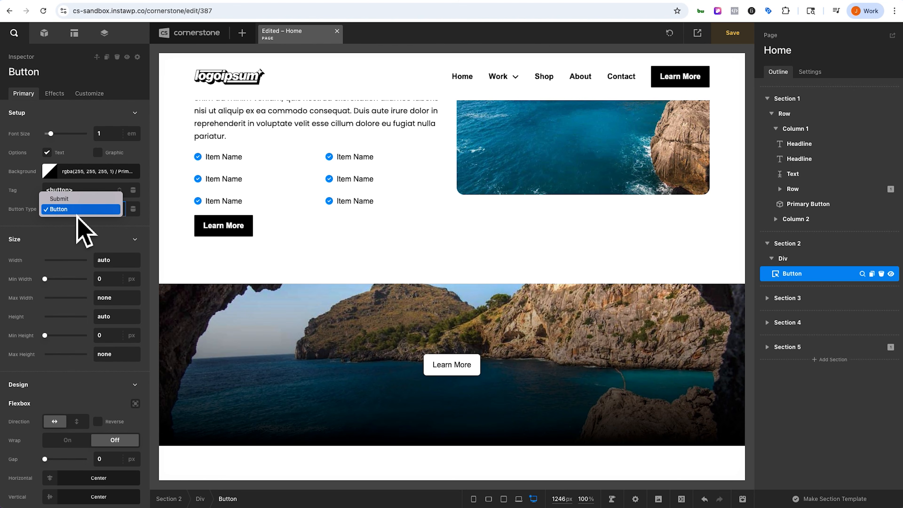
left_click(75, 210)
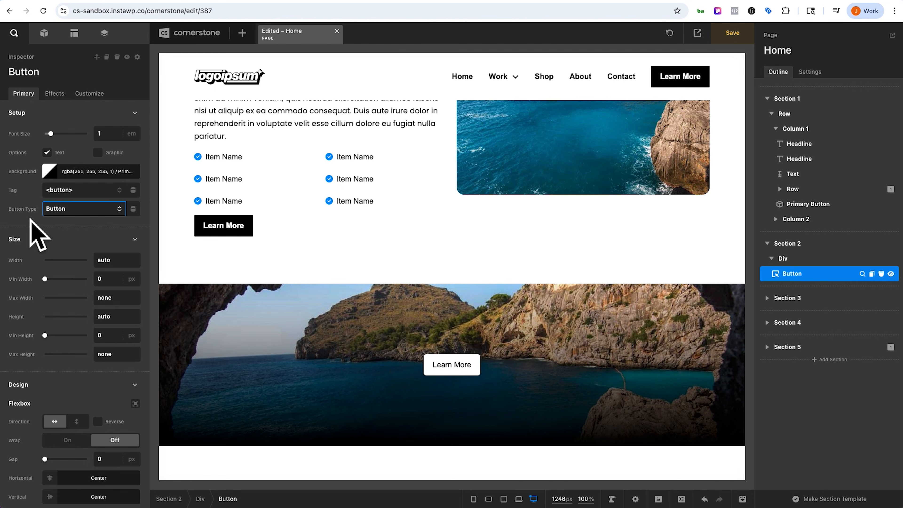
Find the Accordion element with the search "acc" and add it above the Learn More button in Section 2's Div
left_click(44, 33)
type("acc")
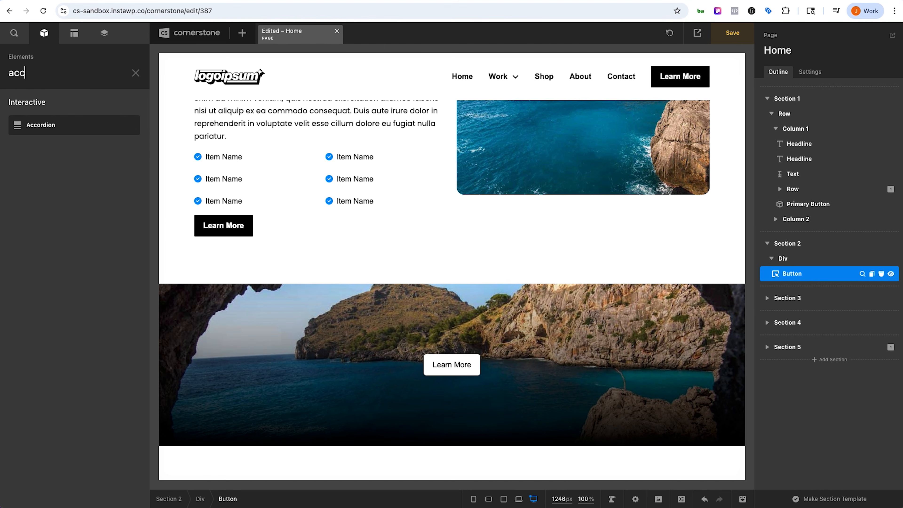
left_click_drag(68, 128, 382, 403)
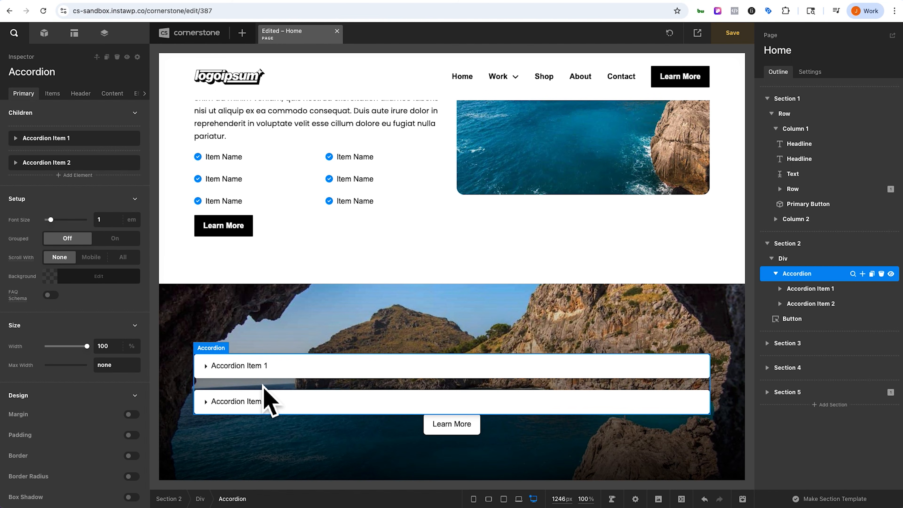
Examine the HTML tag options available for the accordion's header
left_click(84, 96)
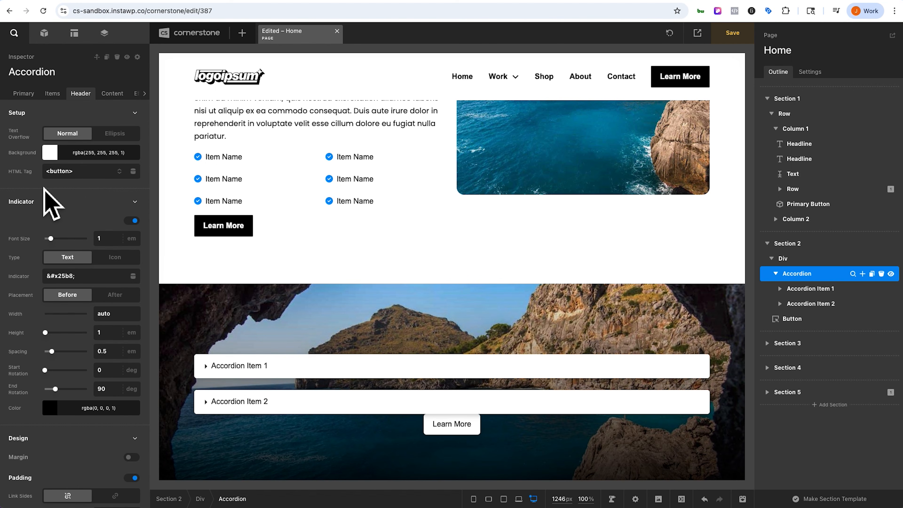
left_click(75, 173)
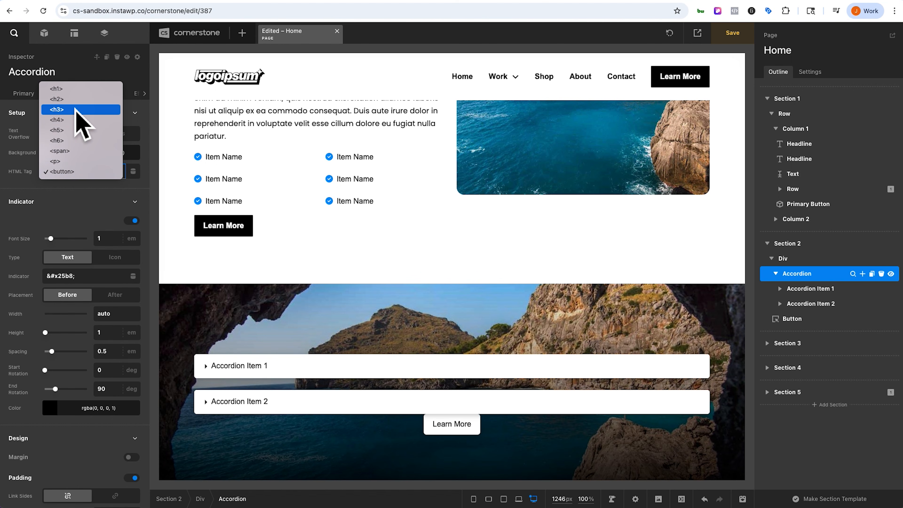
left_click(18, 182)
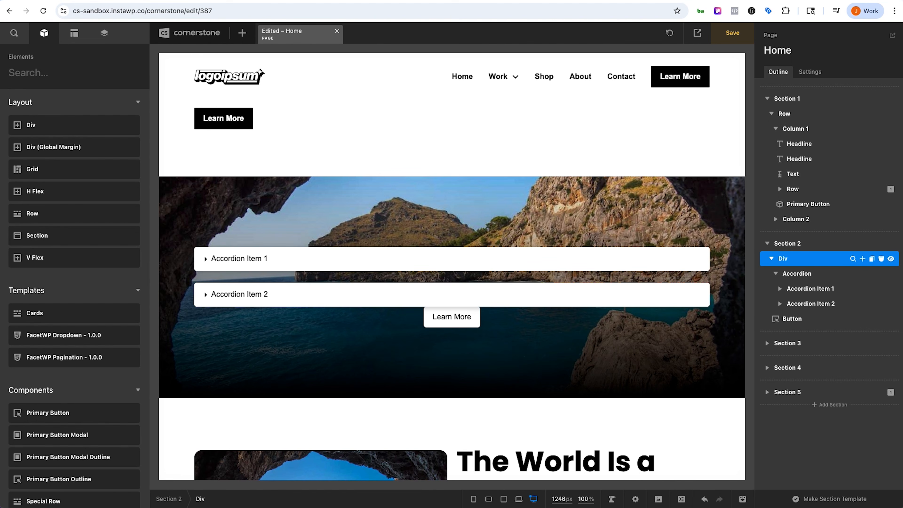
Add an Image element above the accordion in Section 2's Div, using the library photo of a hand holding a cup with lemon slices
type("ima")
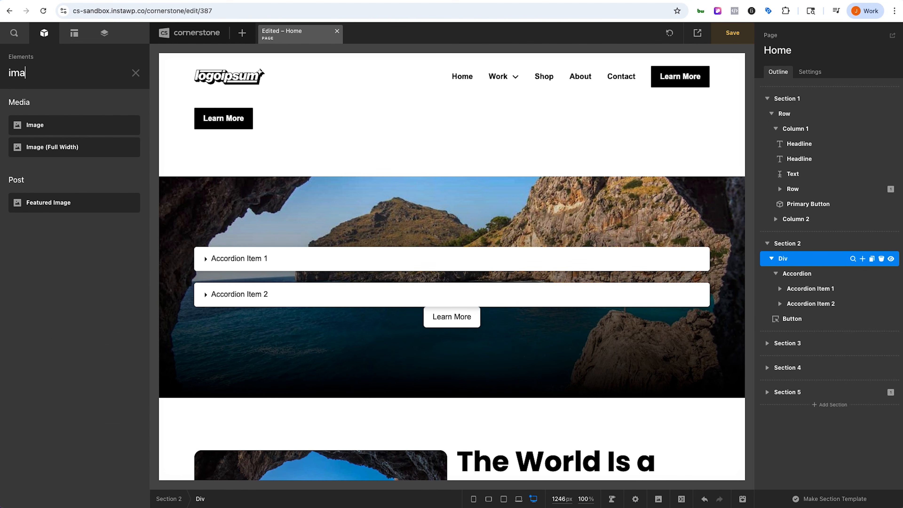
left_click_drag(43, 127, 281, 268)
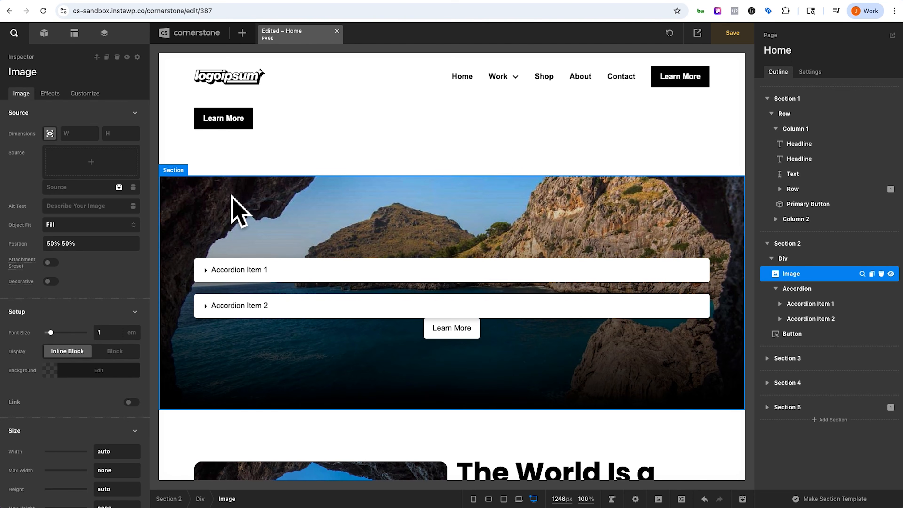
left_click(91, 166)
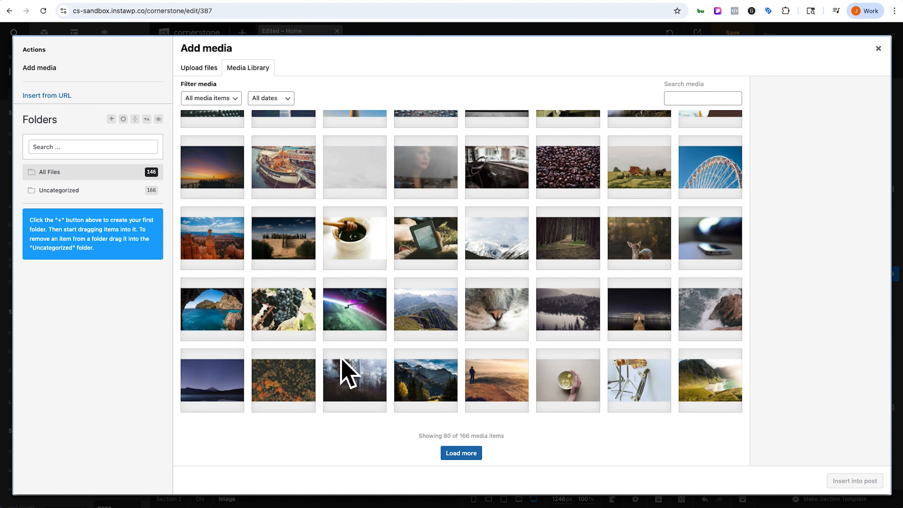
left_click_drag(567, 374, 575, 378)
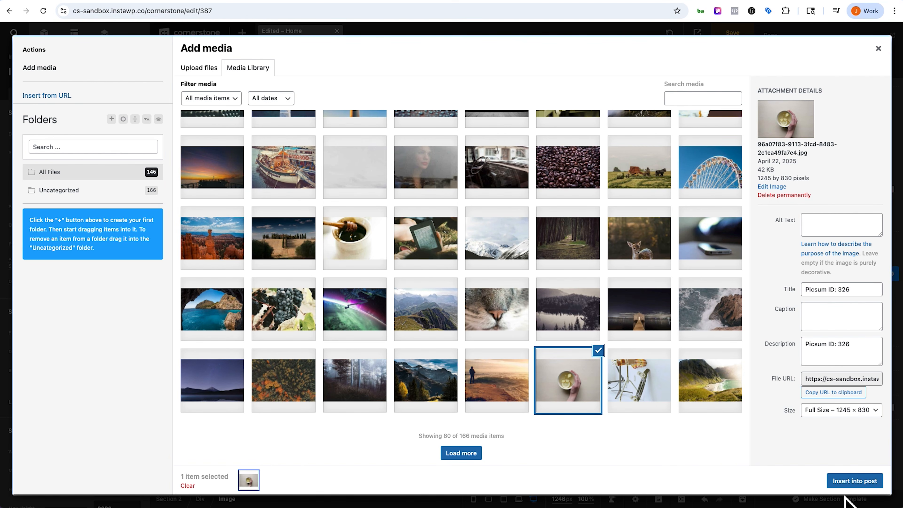
left_click(854, 481)
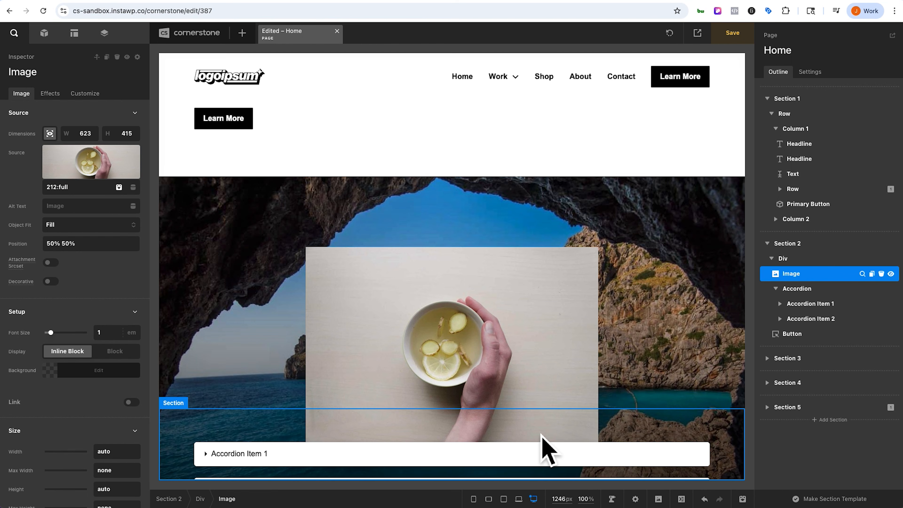
Set the new image's object fit to Cover and its aspect ratio to 16/9
left_click(476, 357)
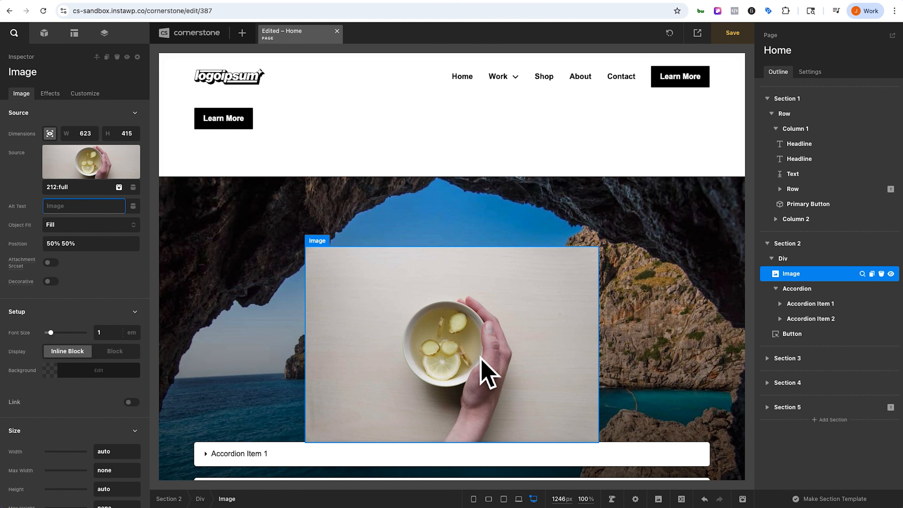
left_click(100, 227)
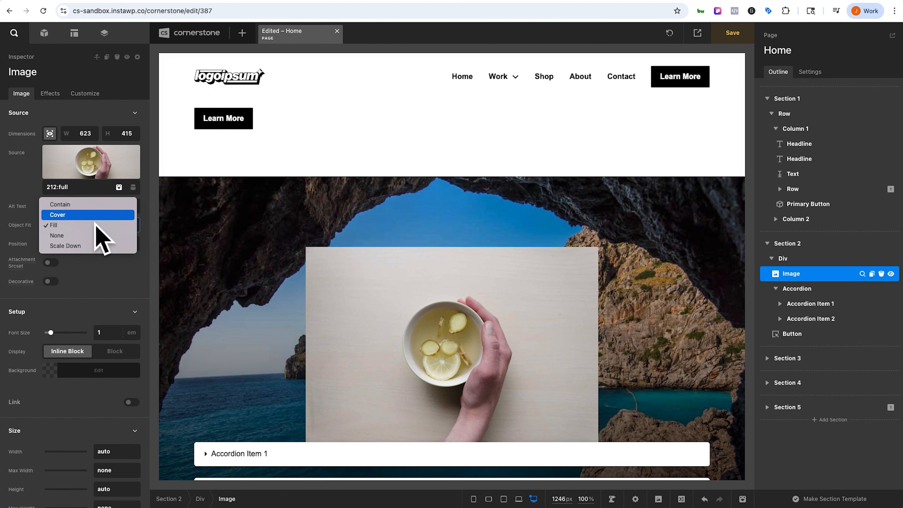
left_click(95, 220)
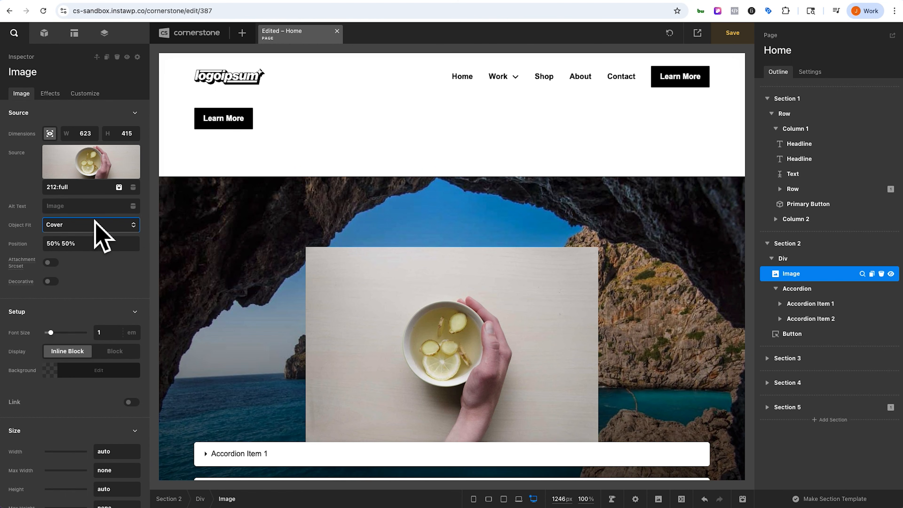
scroll(96, 231, "down", 5)
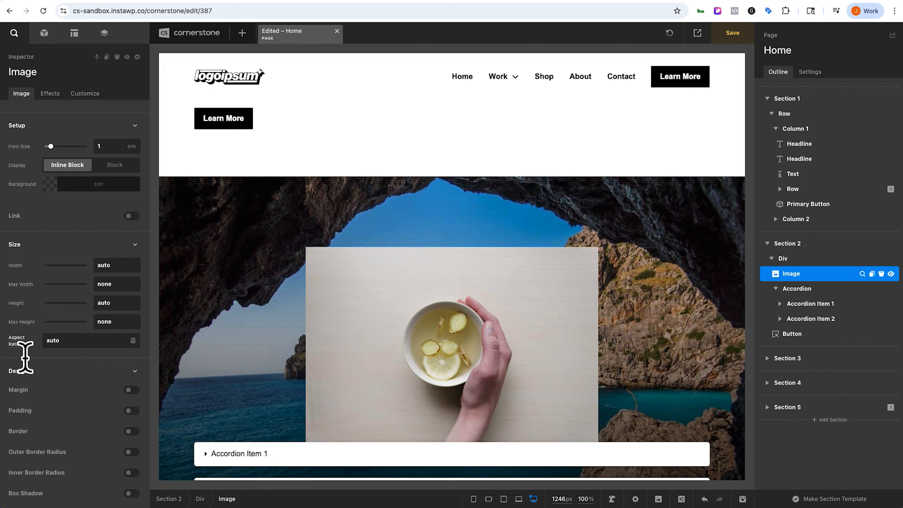
left_click(49, 341)
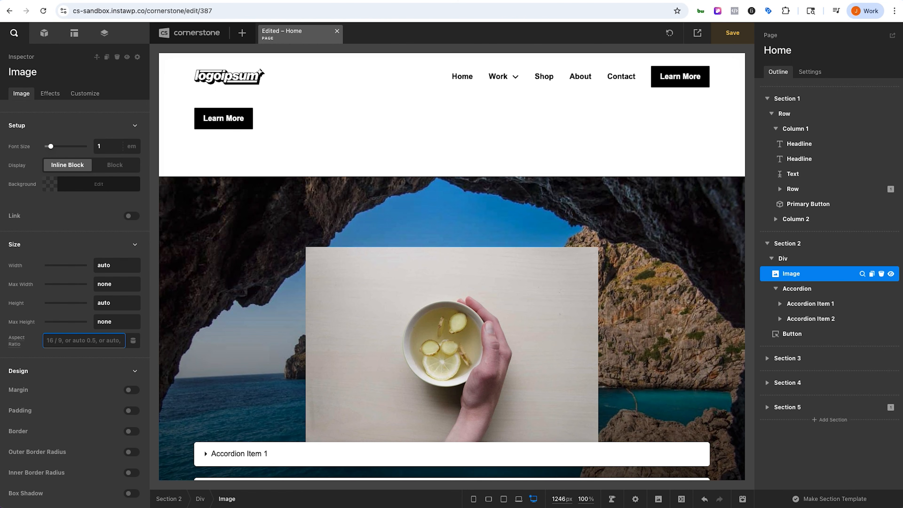
type("16/9")
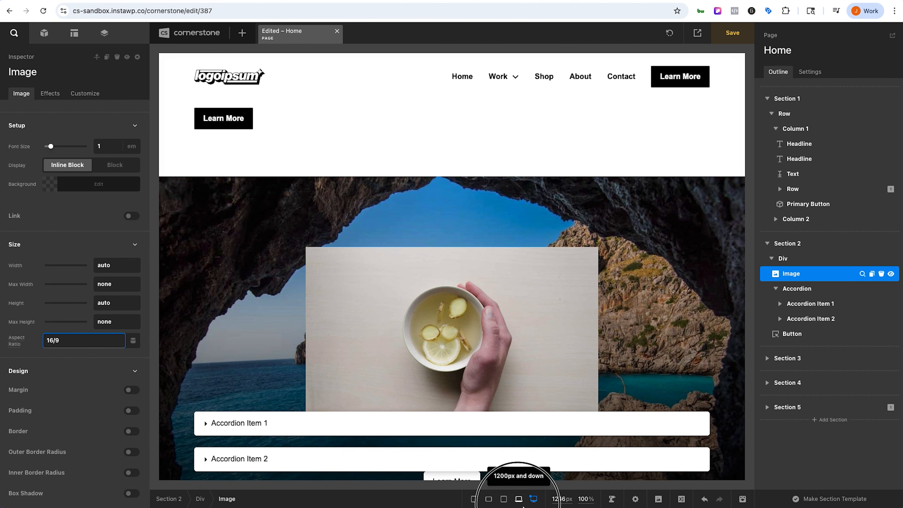
Preview the image at the 320 px width, return to the full desktop view and check its aspect ratio per breakpoint
left_click(518, 499)
left_click(477, 499)
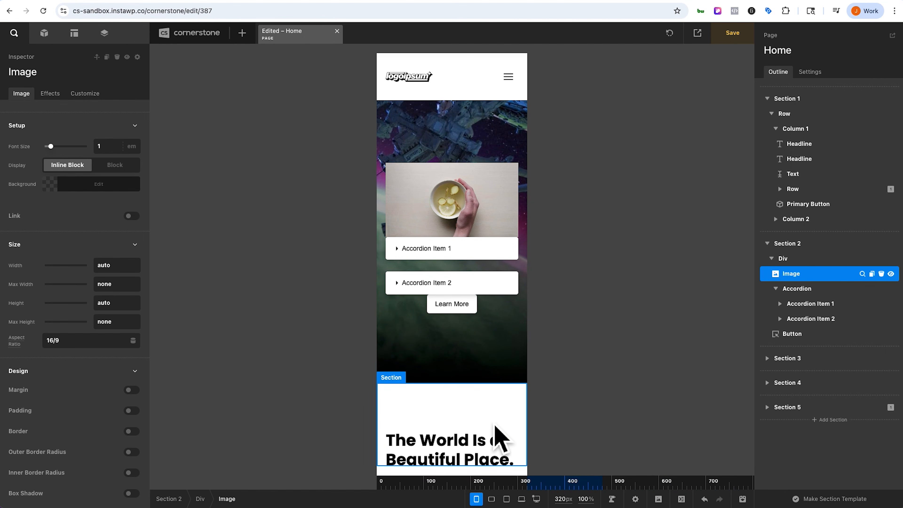
left_click(536, 499)
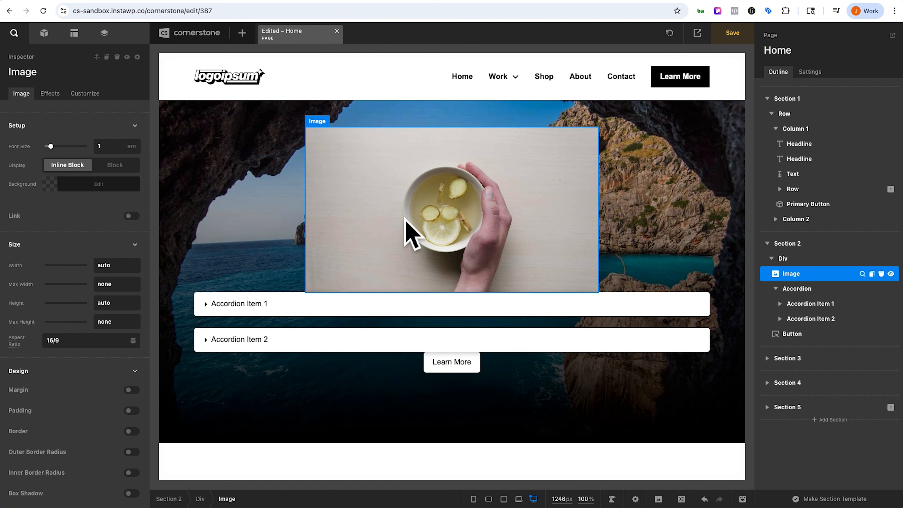
left_click(19, 347)
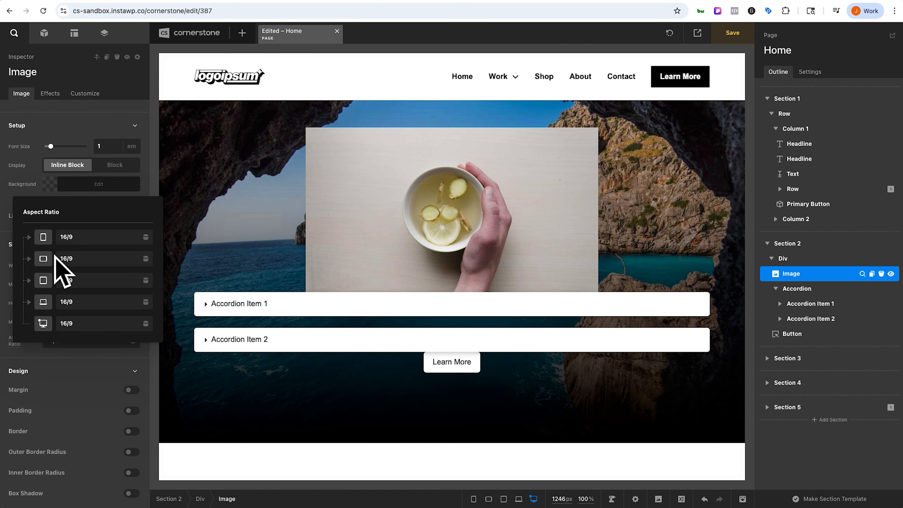
left_click(36, 370)
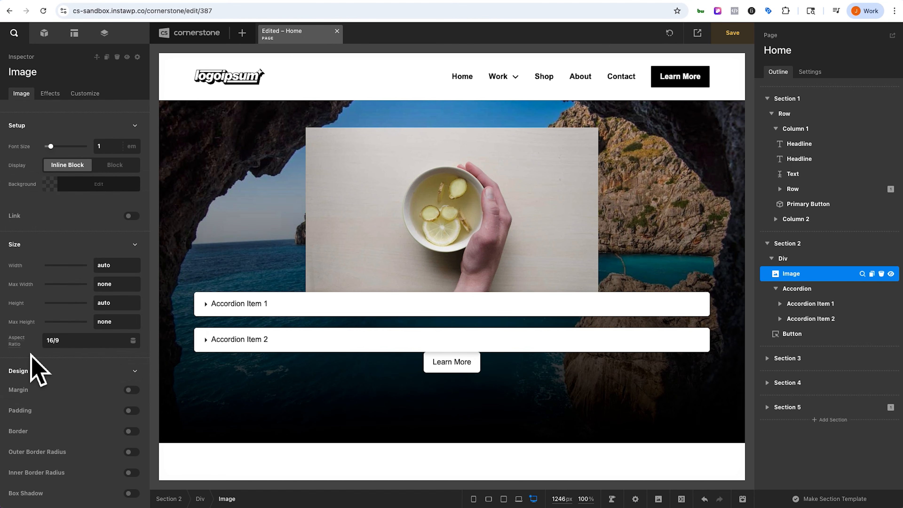
Open the content editor of Section 1's paragraph text together with the AI assistant
left_click(568, 364)
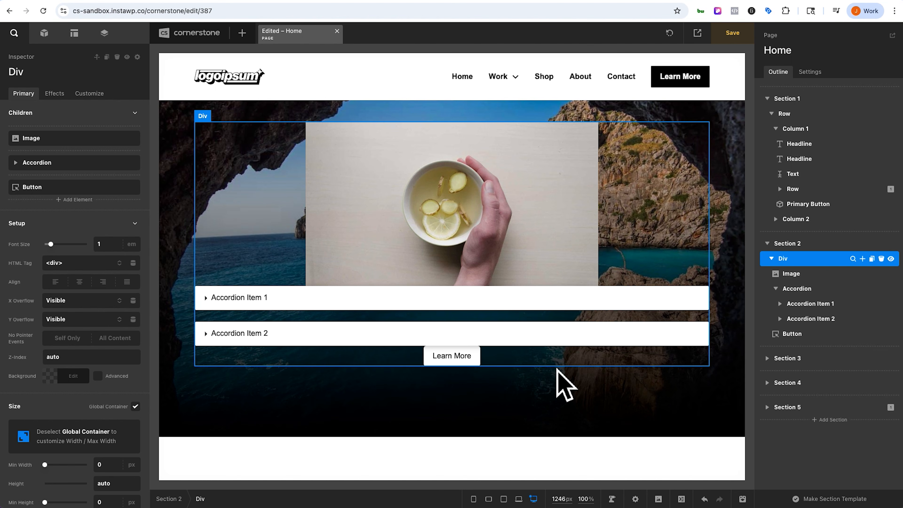
scroll(559, 382, "up", 10)
left_click(330, 264)
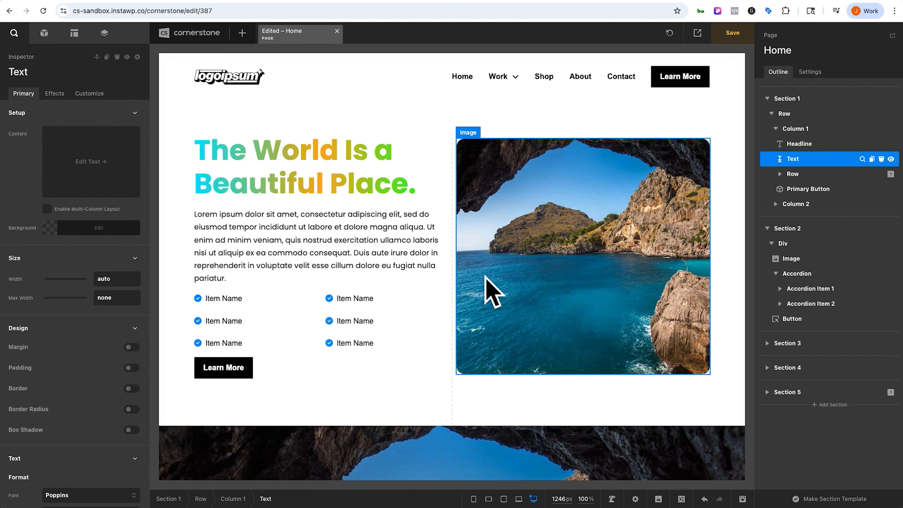
left_click(330, 255)
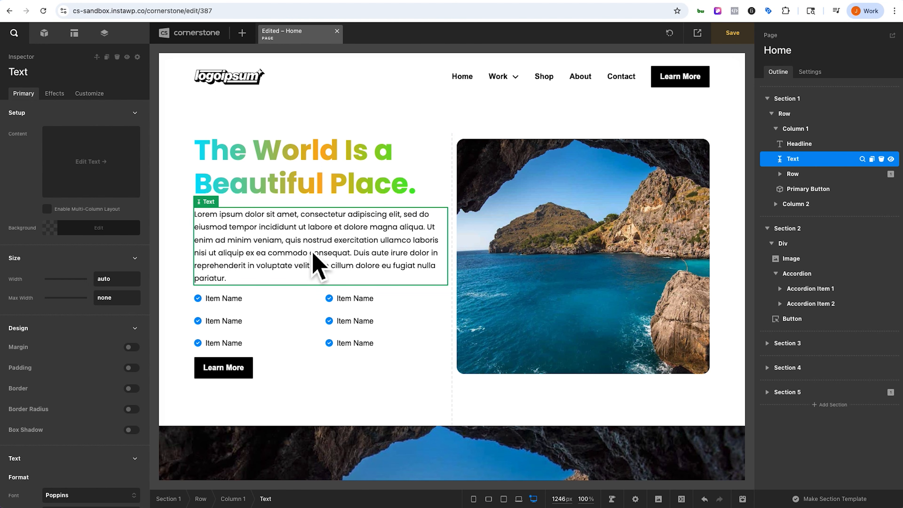
left_click(117, 188)
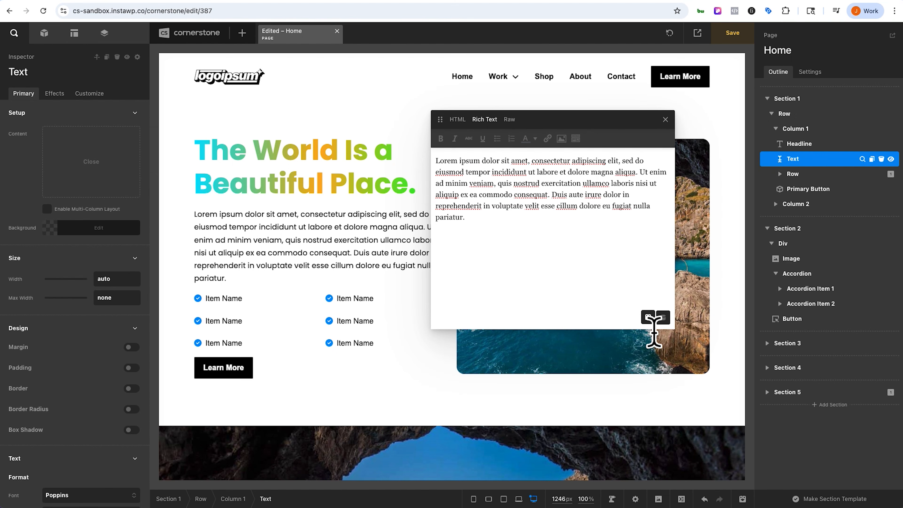
left_click(648, 317)
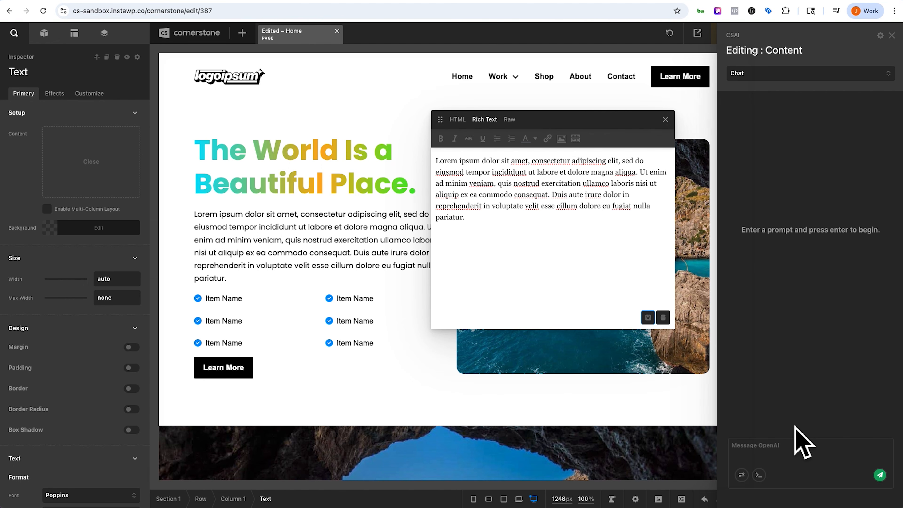
Close the text editor and examine the AI global settings for providers, system prompt and API keys
left_click(665, 119)
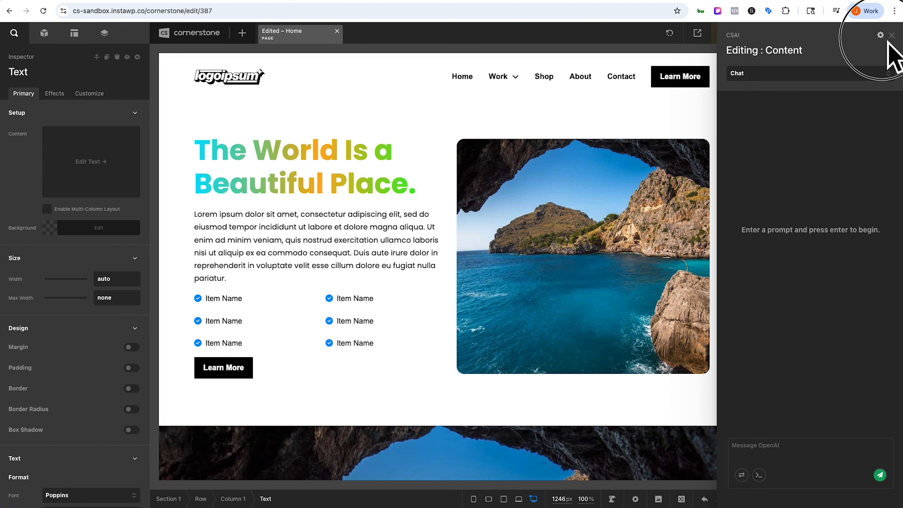
left_click(881, 36)
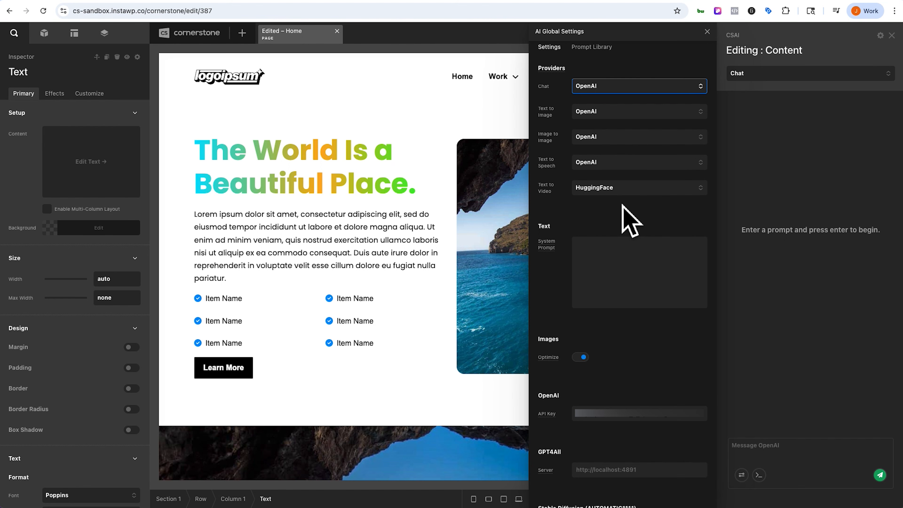
left_click(622, 218)
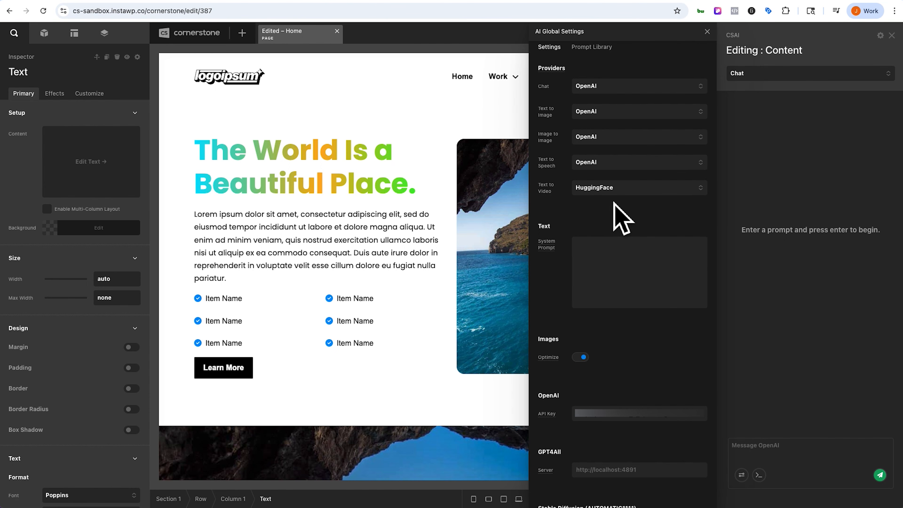
left_click(707, 31)
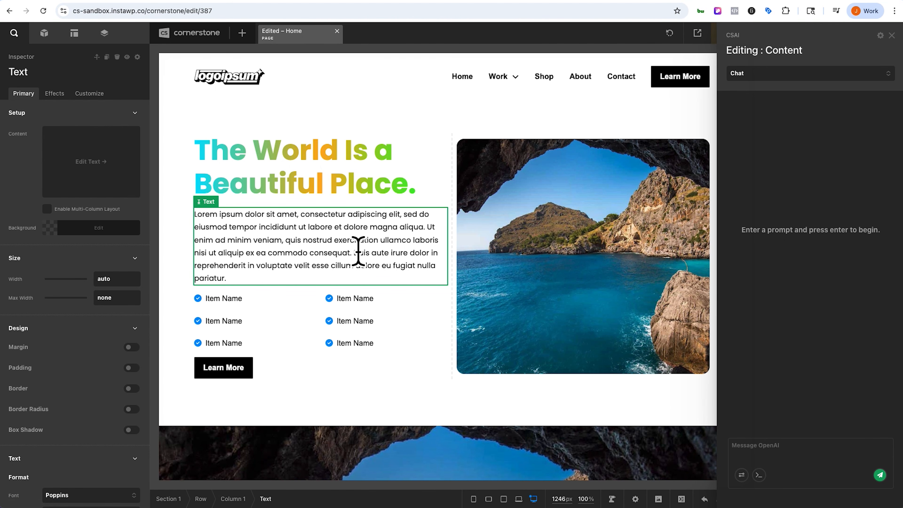
Reopen the content of Section 1's paragraph and delete all of its placeholder text
left_click(349, 251)
left_click(100, 183)
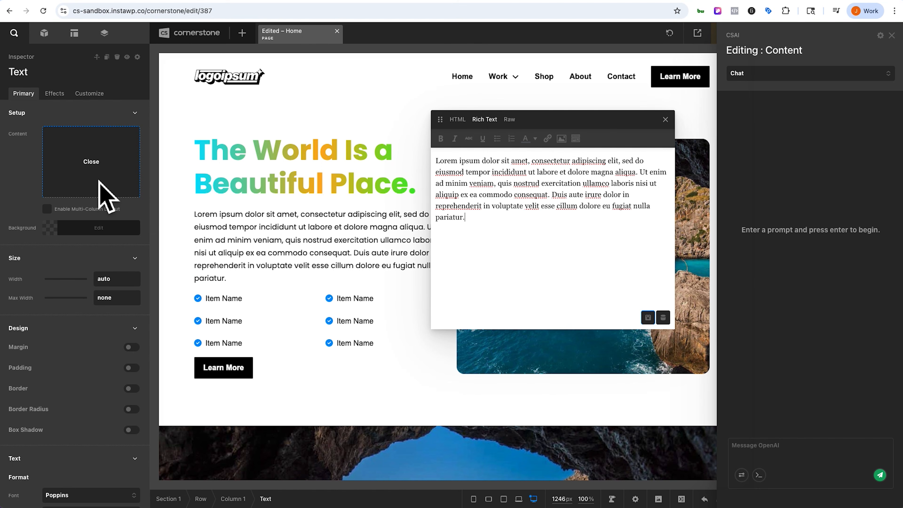
key("ctrl+a")
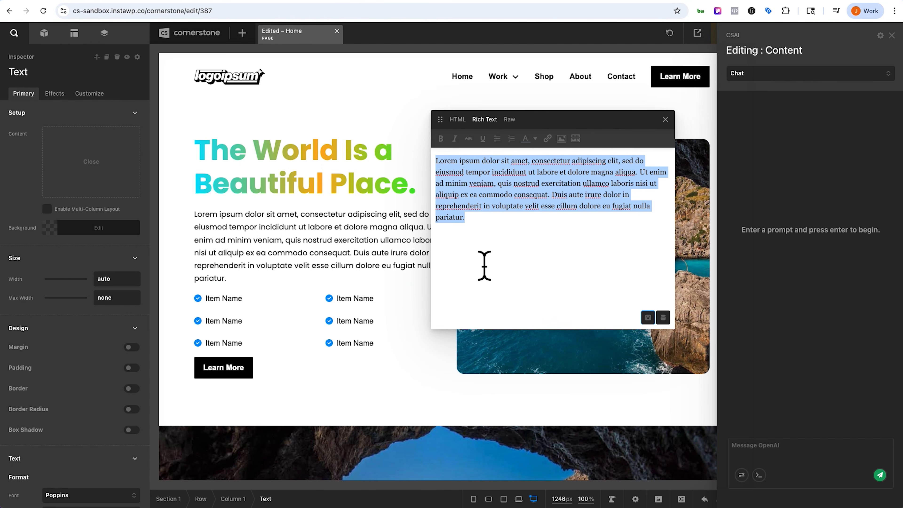
key("BackSpace")
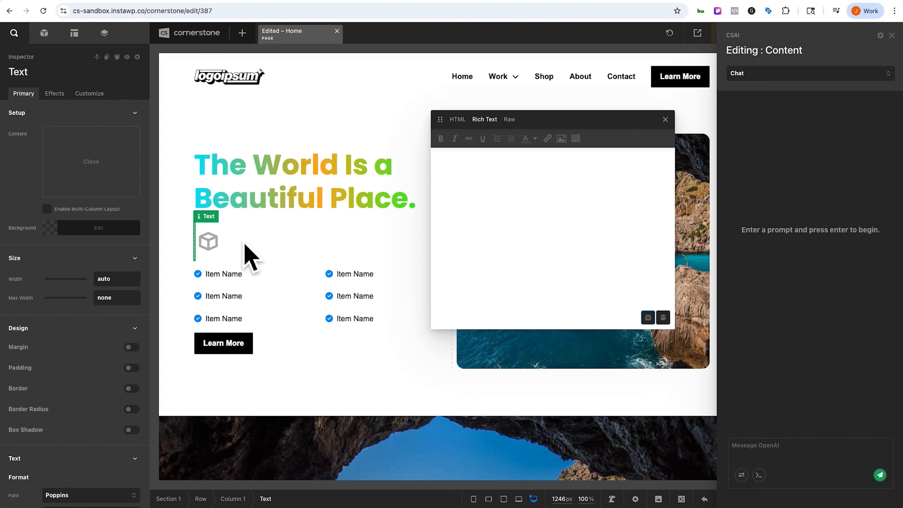
Send the AI assistant the prompt "Please write a short 3 sentence paragraph about the atlantic ocean"
left_click(770, 461)
type("Please ")
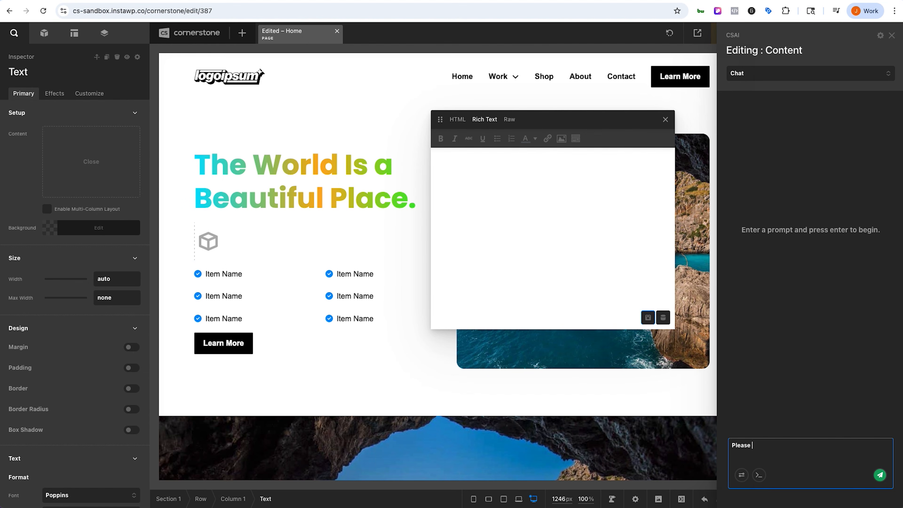
type("write a short 3 senteece paragraph about the at")
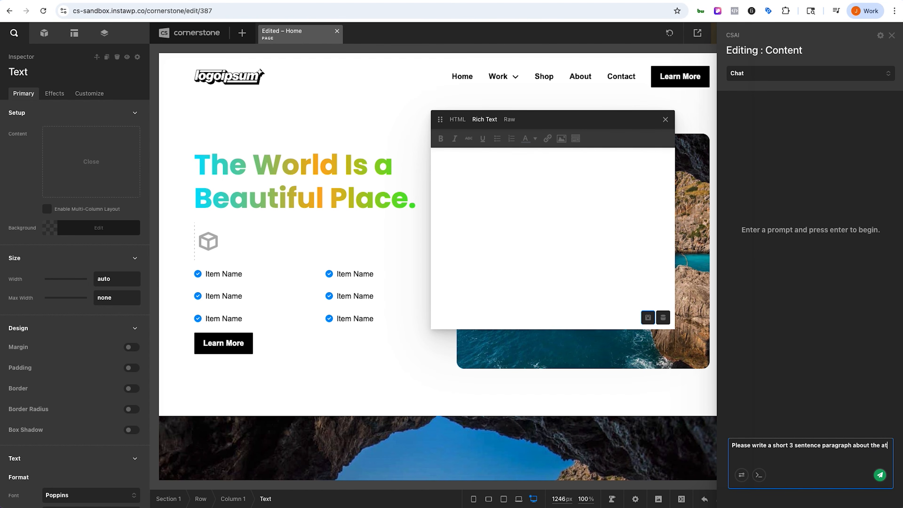
type("lantic ocean")
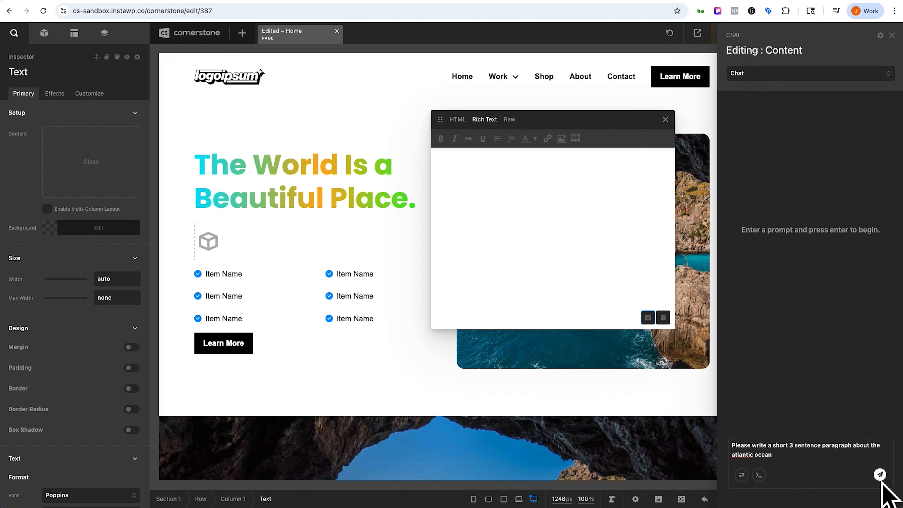
left_click(880, 475)
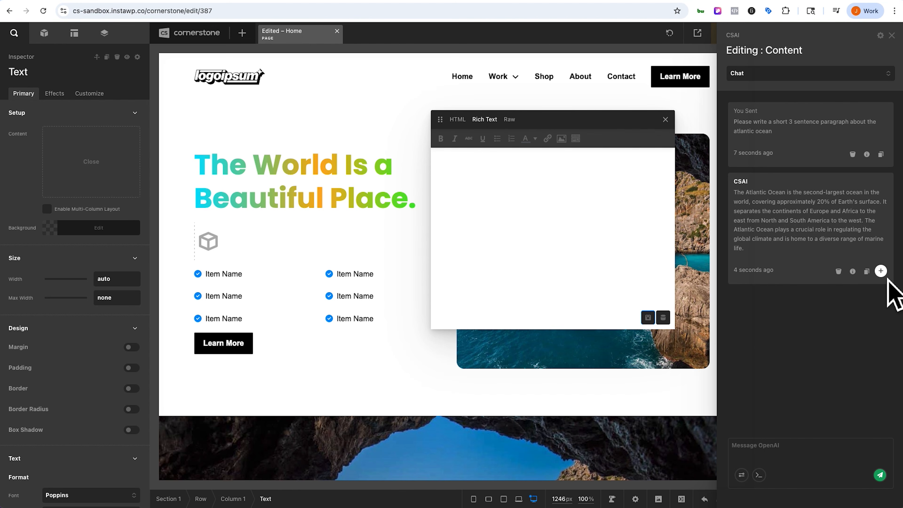
Insert the generated paragraph into the text content, append "Add to this if we need to." and close the editor
left_click(880, 271)
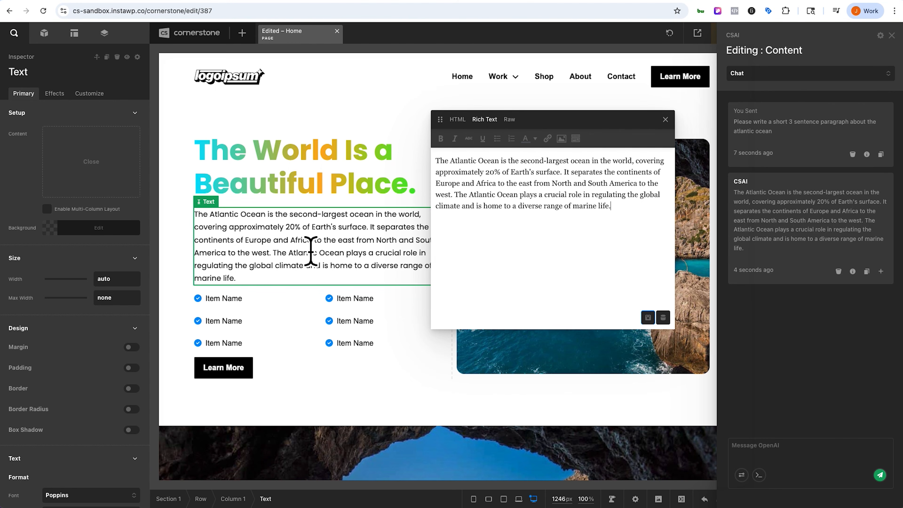
type("Add to this if we need to.")
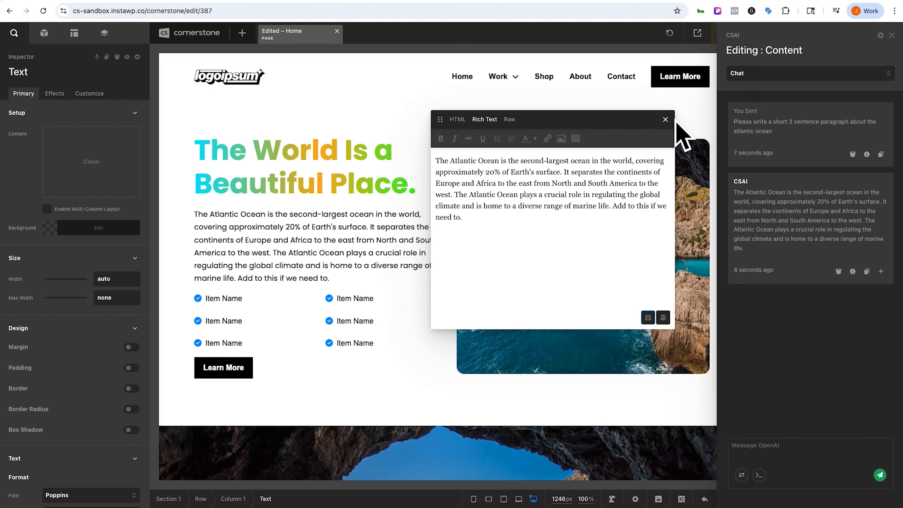
left_click(671, 128)
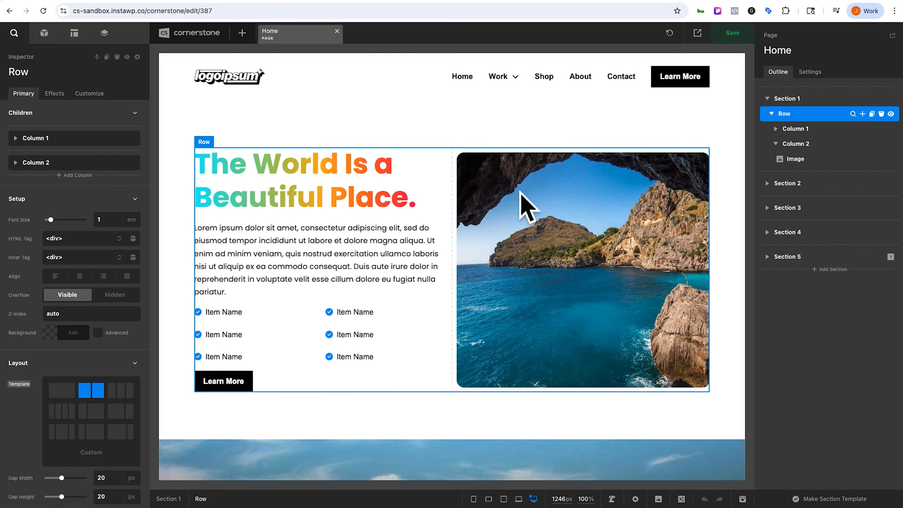
Assign the class test-image to the image in Section 1's second column
left_click(528, 202)
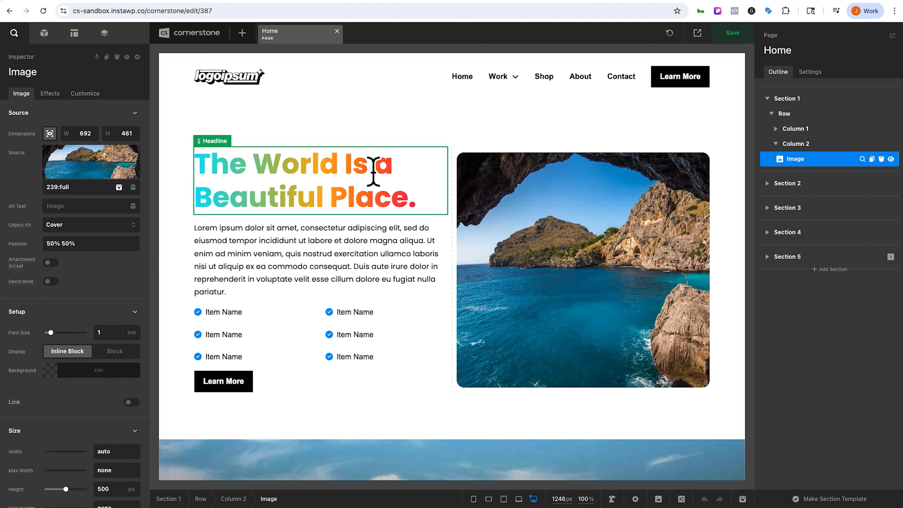
left_click(84, 93)
left_click(85, 136)
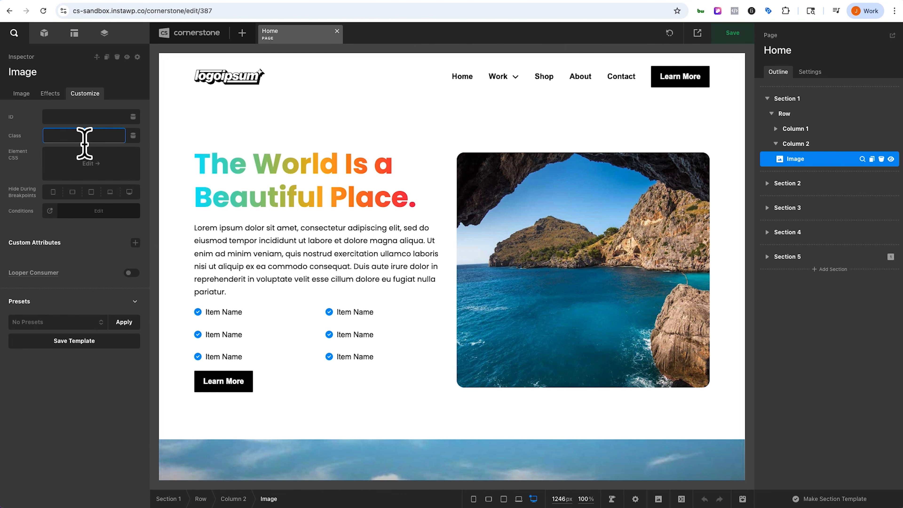
type("test-image")
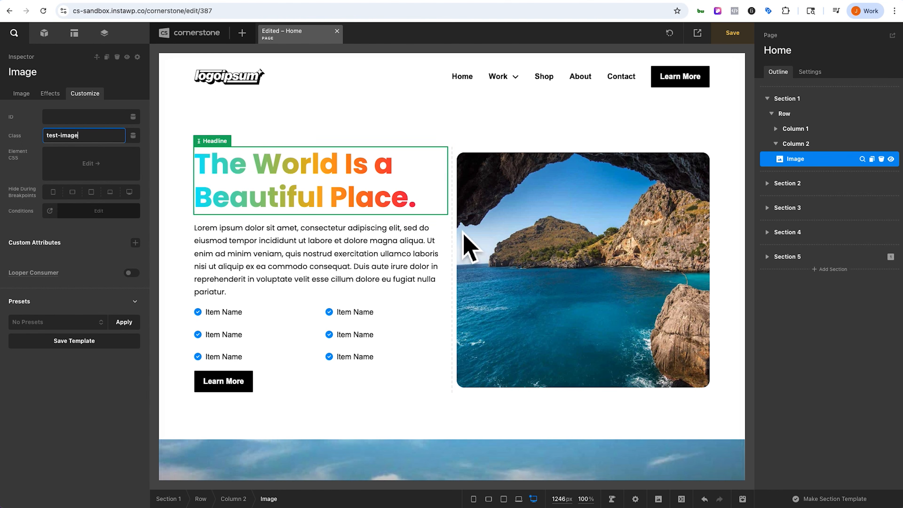
Ask the Page CSS editor's AI assistant for CSS that makes the class .test-image appear to be floating or breathing up and down in a loop
left_click(683, 501)
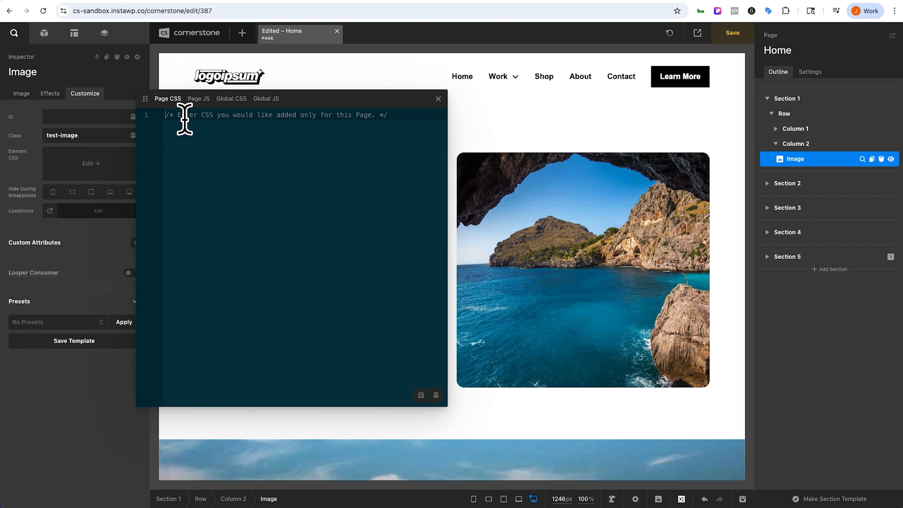
left_click_drag(302, 106, 326, 126)
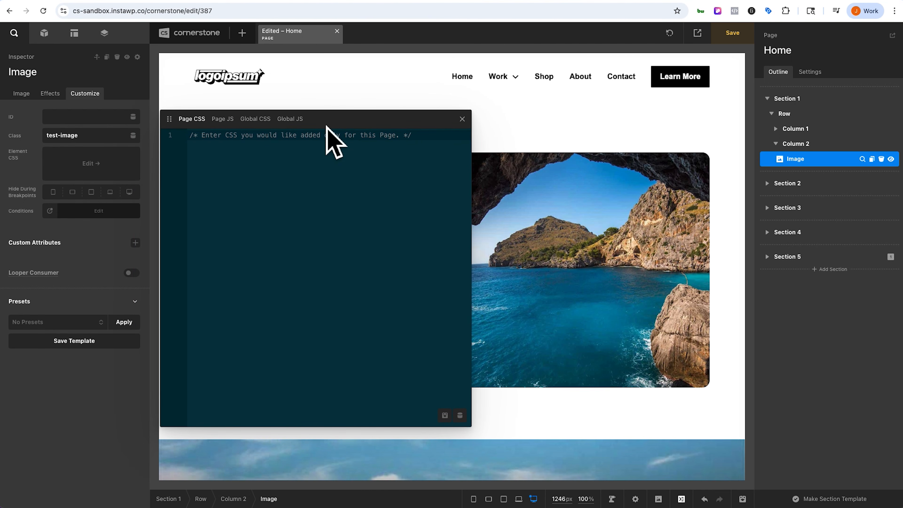
left_click(446, 416)
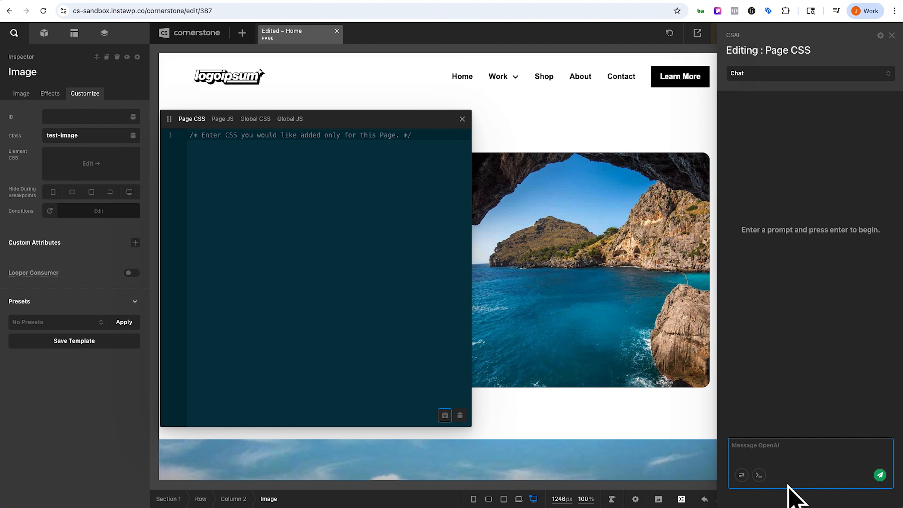
left_click(770, 470)
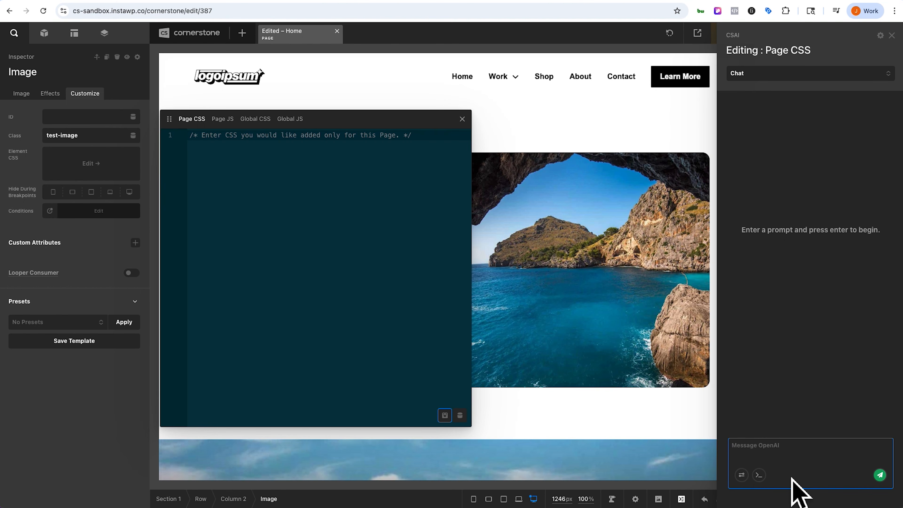
type("Please ")
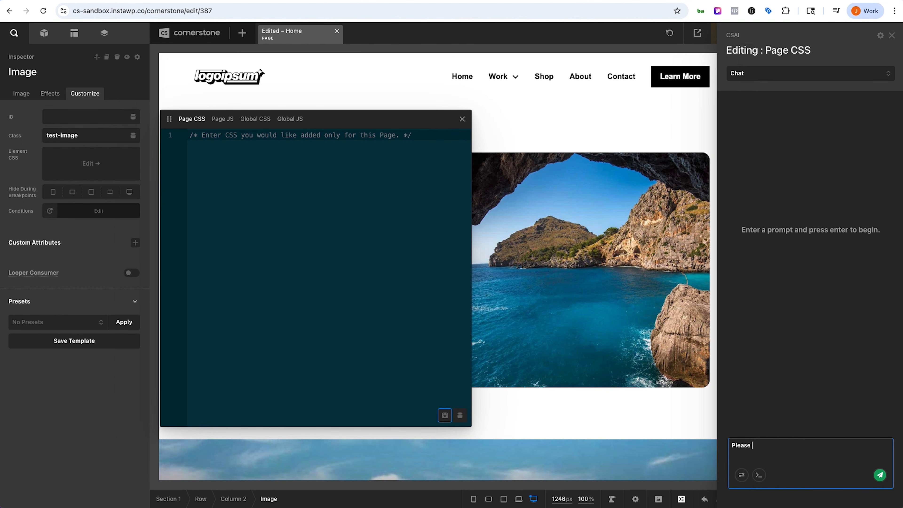
type("create some css that allows for the class .test-")
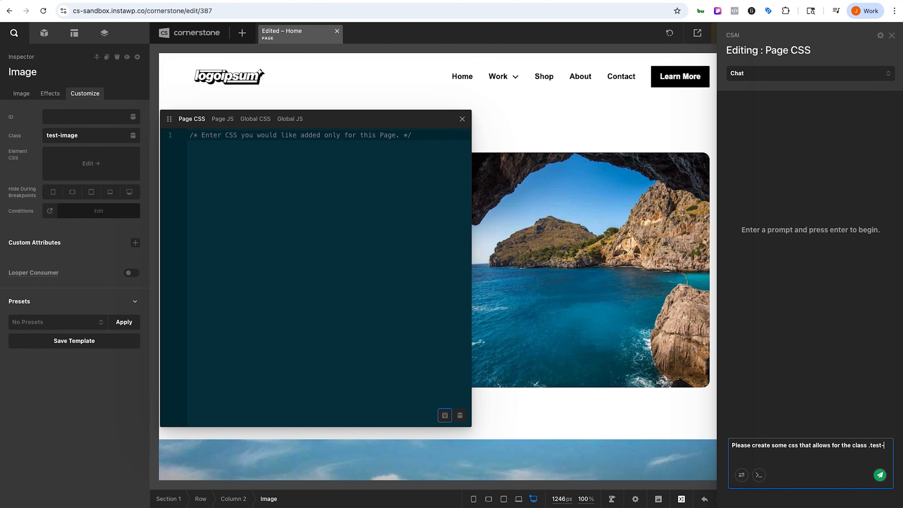
type("image to appear as though it is floating or breathing up")
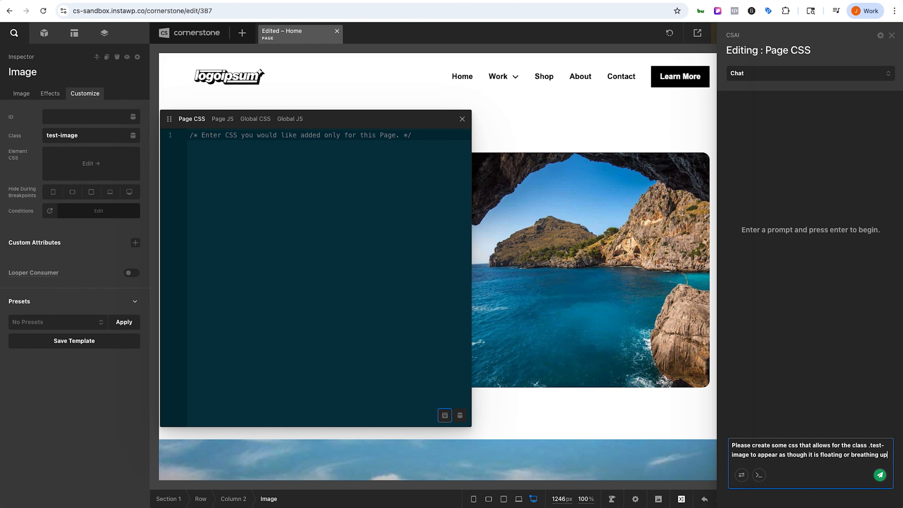
type(" and down in a loop.")
left_click(880, 475)
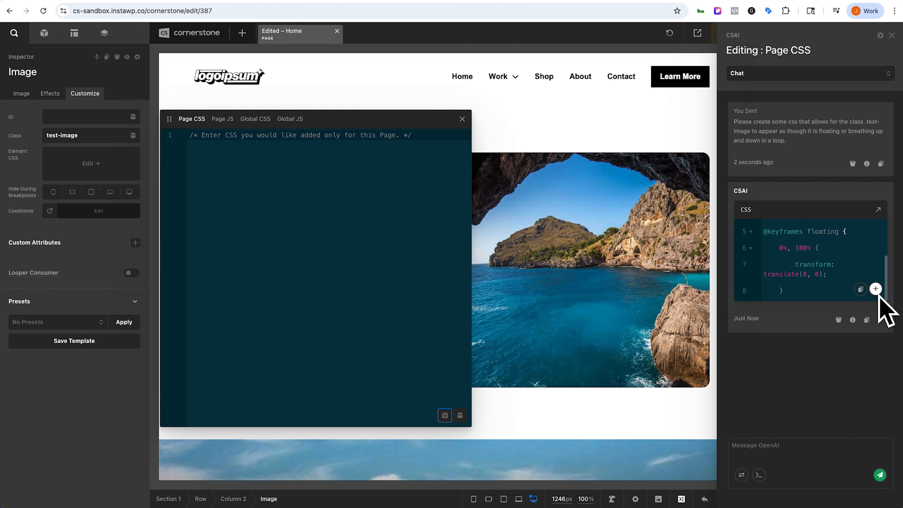
Insert the generated code into the Page CSS, replace its $el selector with .test-image and close the code editor
left_click(875, 289)
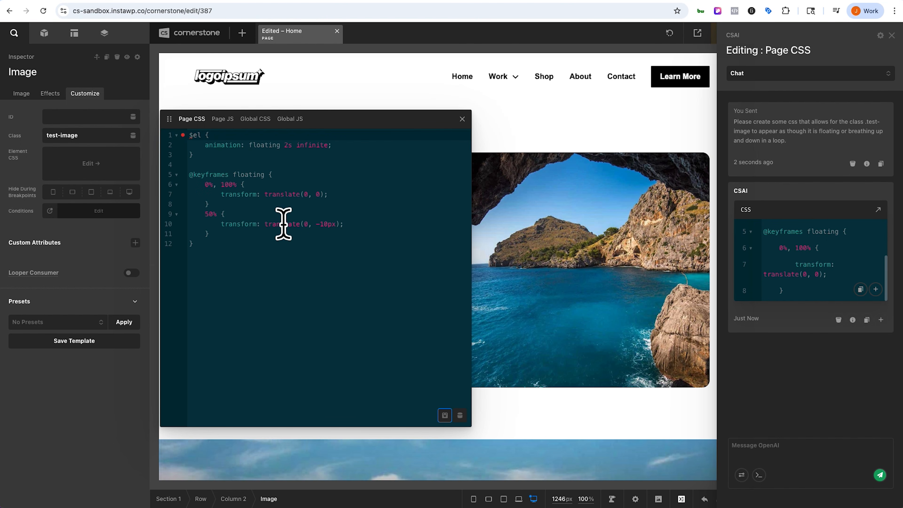
left_click(201, 144)
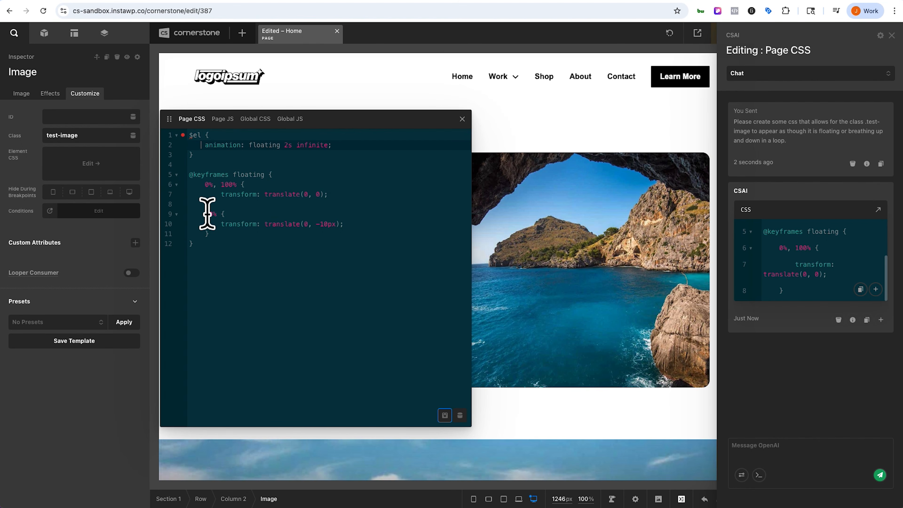
key("Up")
key("BackSpace")
key("BackSpace")
key("BackSpace")
type(".test-image")
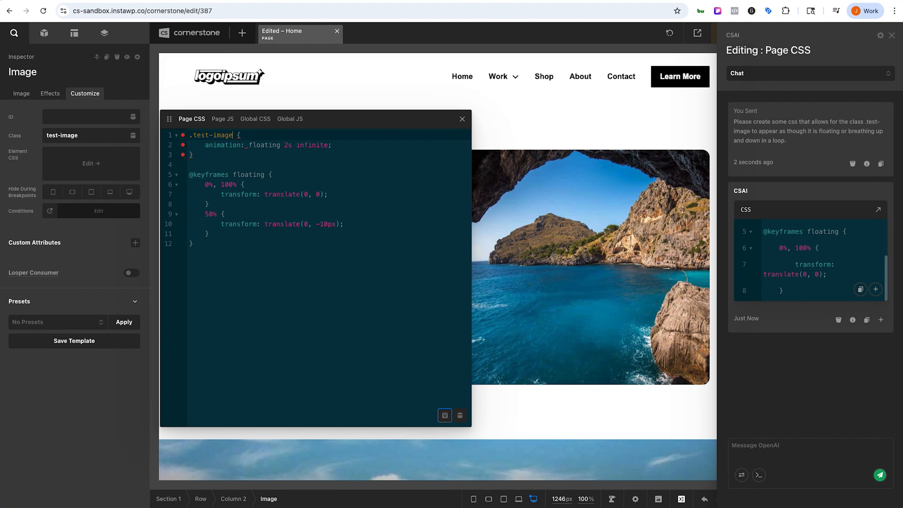
left_click(462, 119)
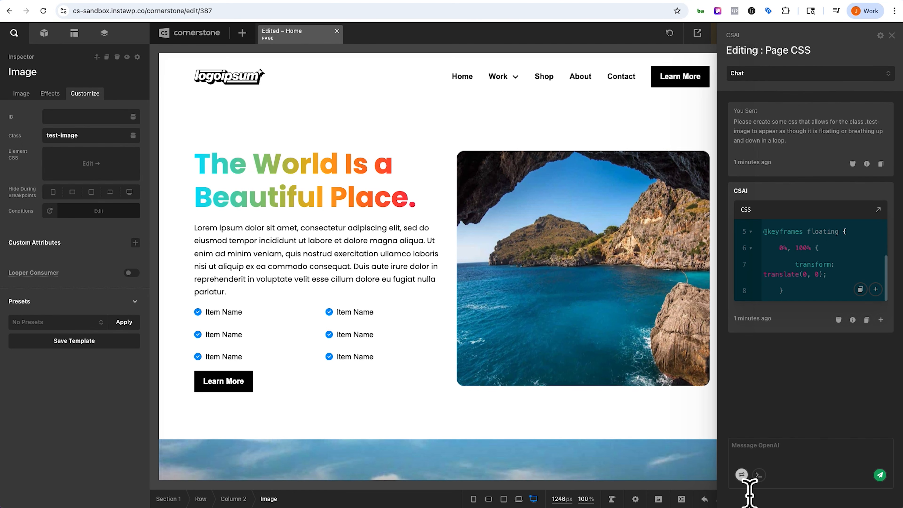
Examine the AI action settings for provider, model and parameters, and browse the ready-made prompts in the prompt library
left_click(742, 476)
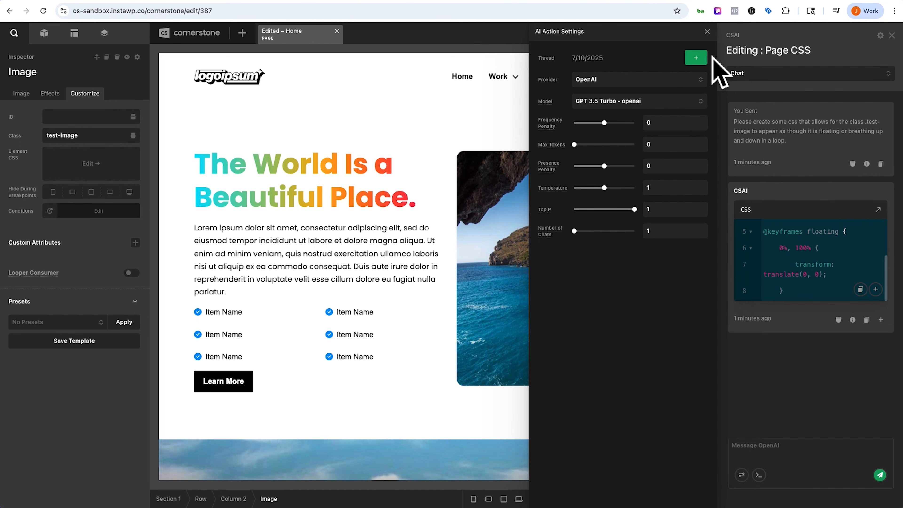
left_click(707, 31)
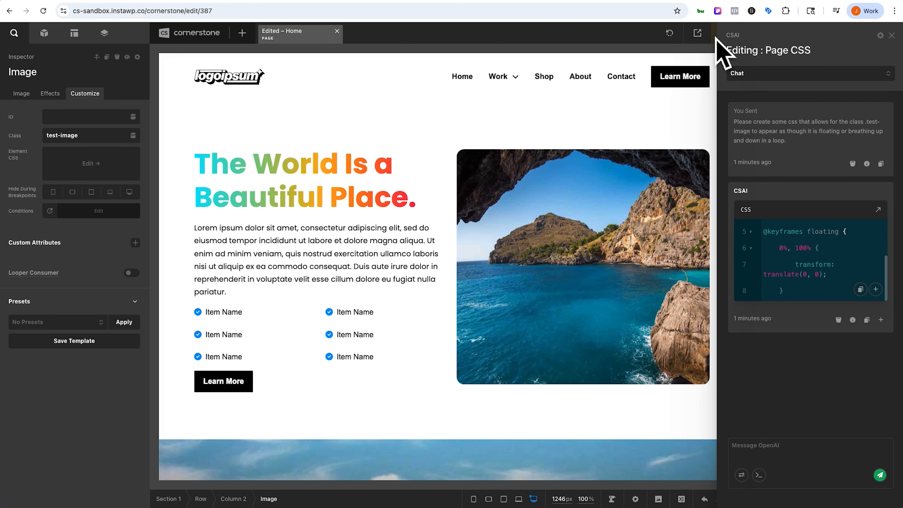
left_click(759, 475)
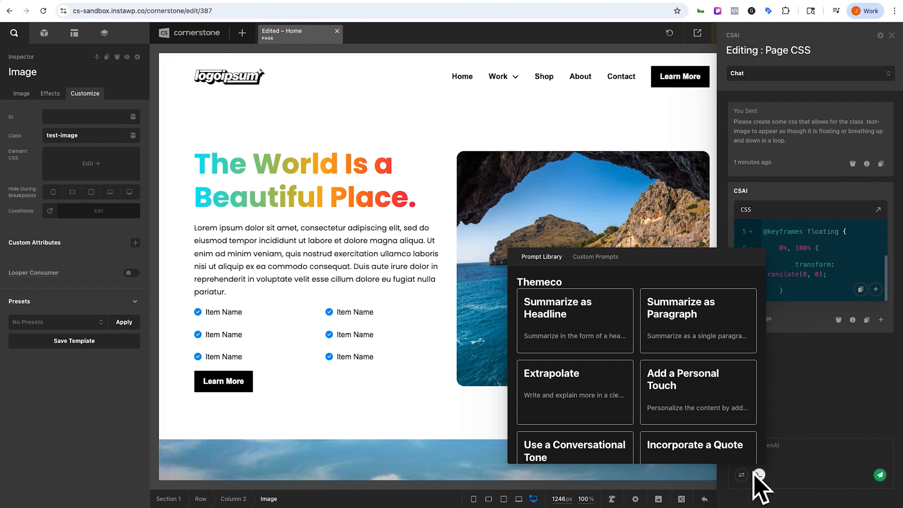
scroll(660, 363, "down", 5)
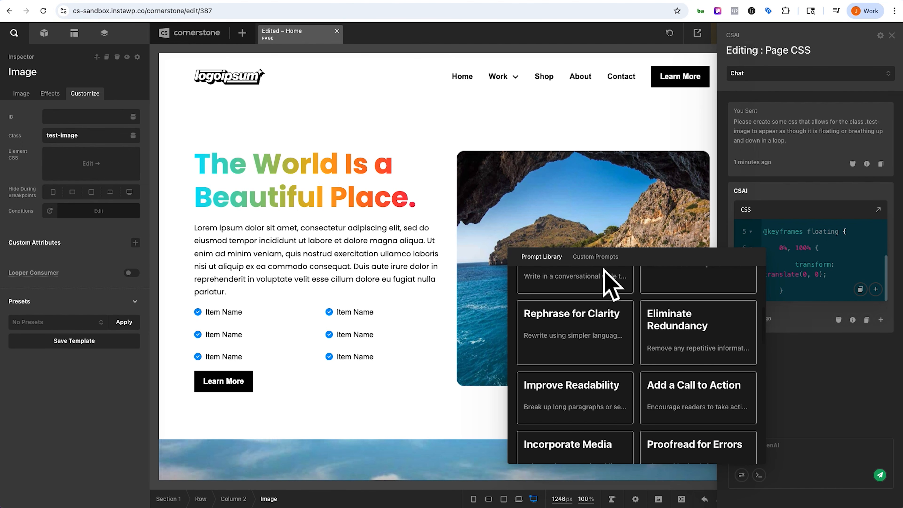
Add a custom prompt to the AI assistant with its default contents and close the prompt window
left_click(603, 262)
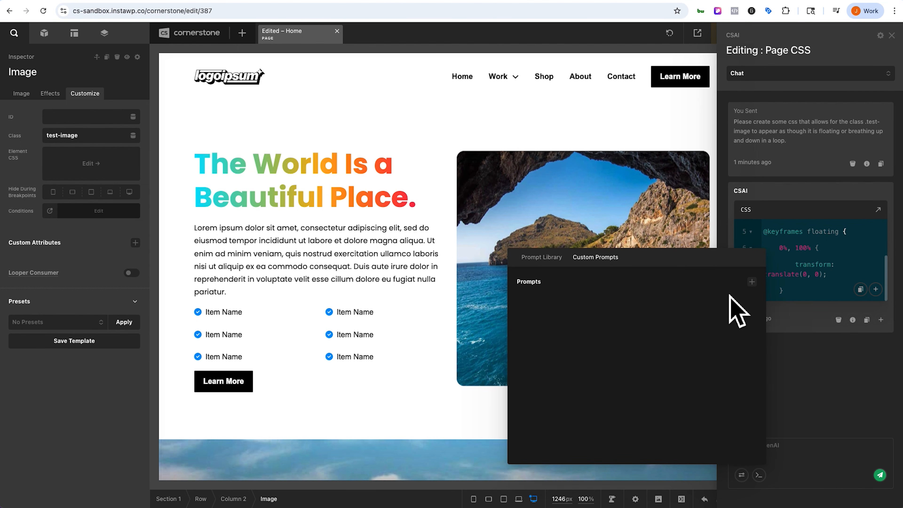
left_click(752, 282)
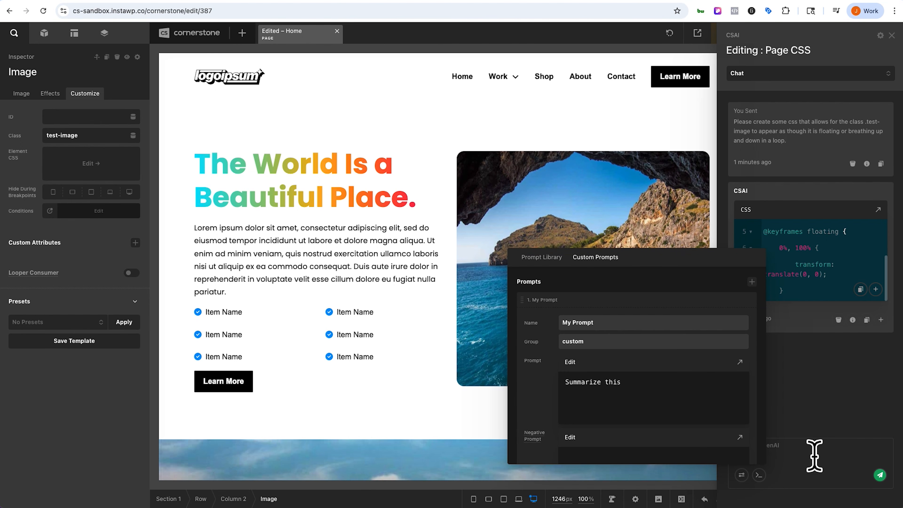
left_click(769, 484)
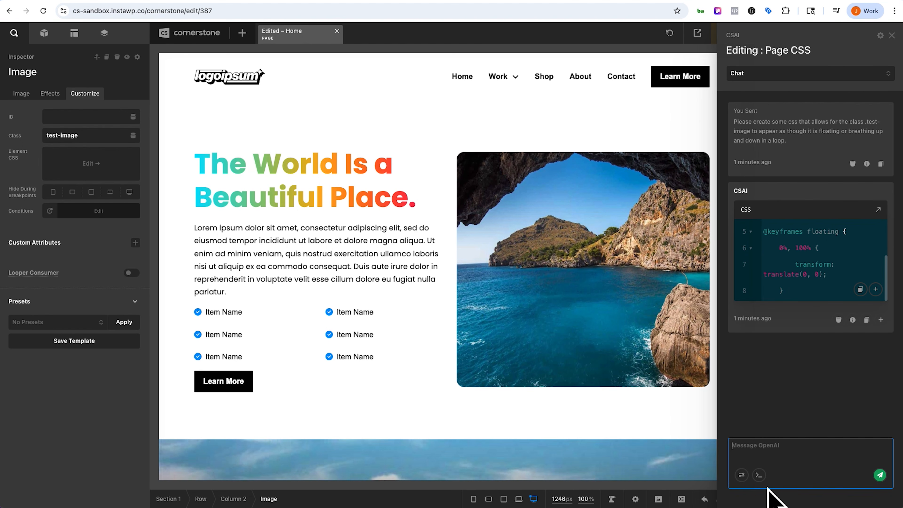